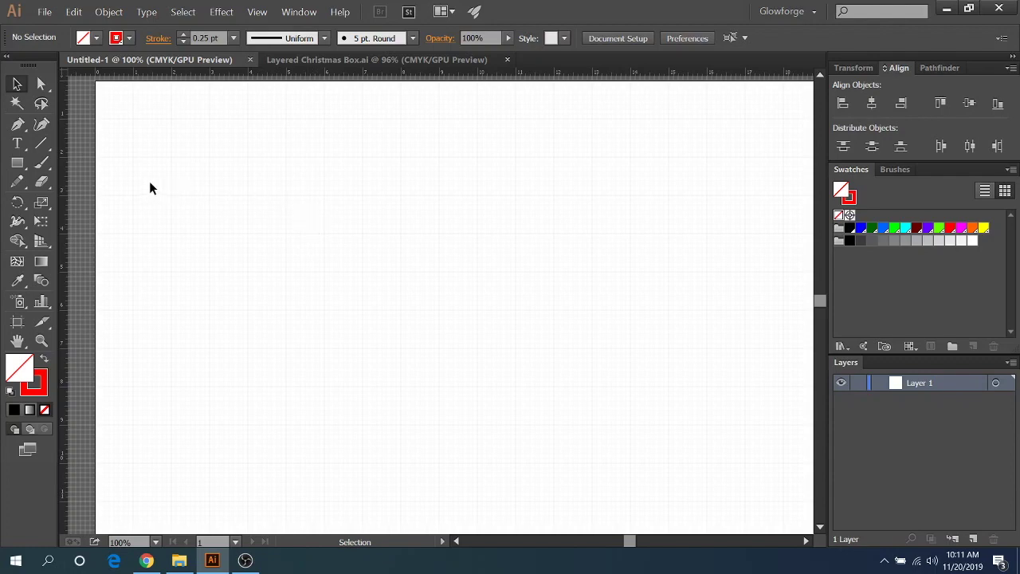
- Draw a red-outlined rectangle near the top-left of the artboard and set its stroke to 1 pt
click(14, 165)
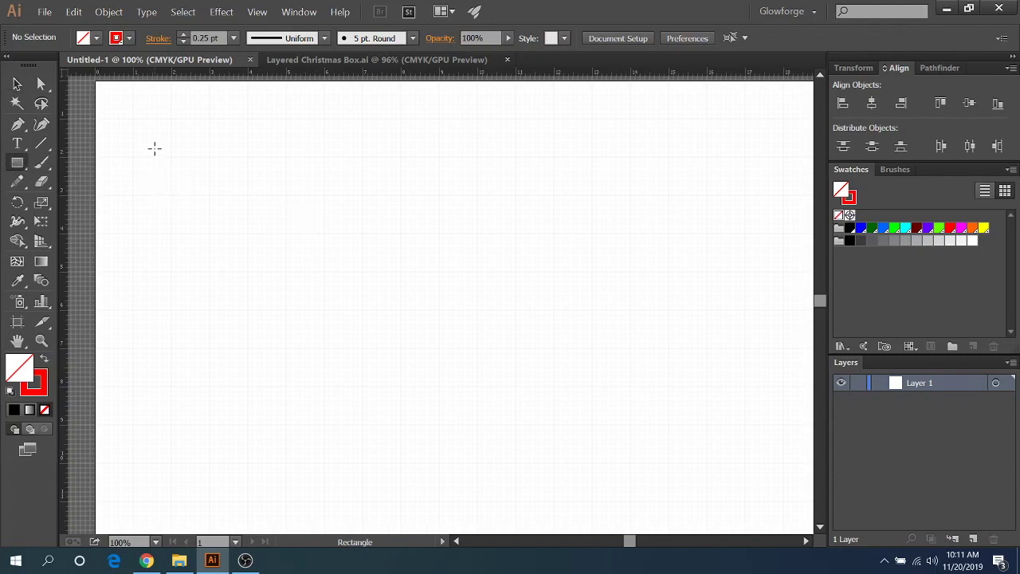
mouse_move(155, 146)
mouse_down()
mouse_move(220, 232)
mouse_move(378, 261)
mouse_move(368, 281)
mouse_up()
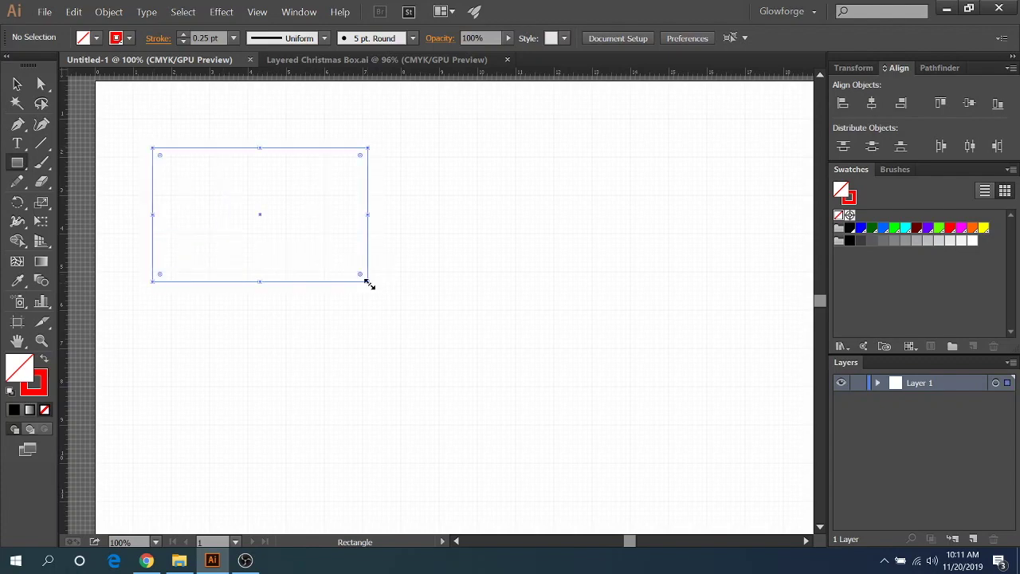
click(184, 34)
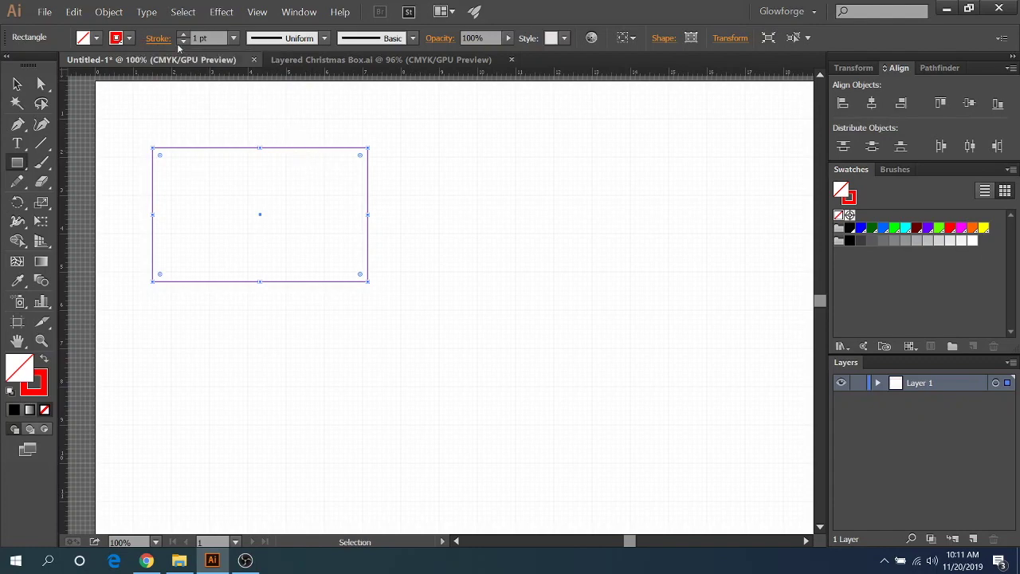
click(185, 36)
click(184, 36)
click(185, 36)
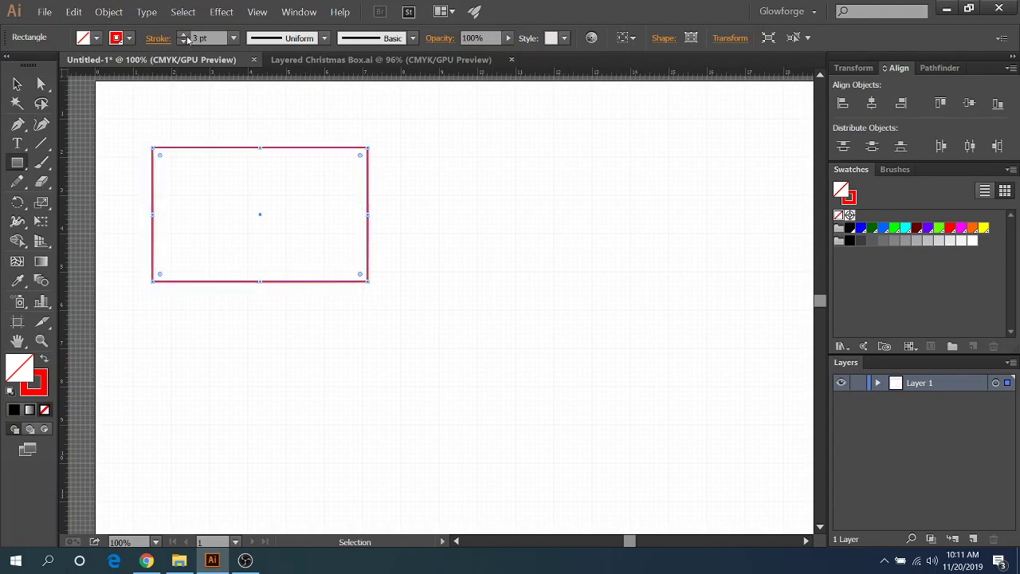
click(185, 37)
click(184, 36)
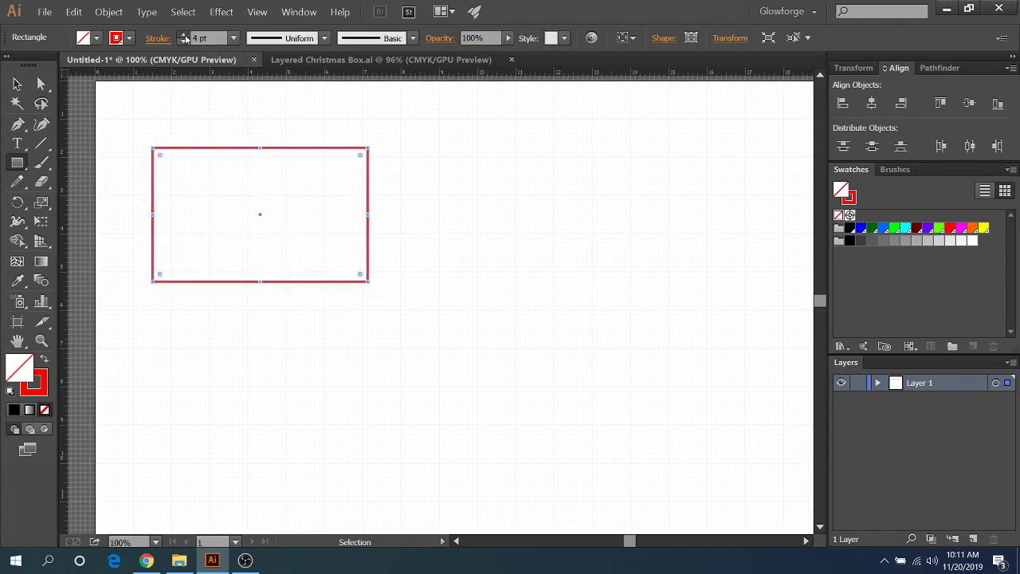
click(184, 41)
click(184, 41)
click(184, 40)
click(184, 41)
click(184, 40)
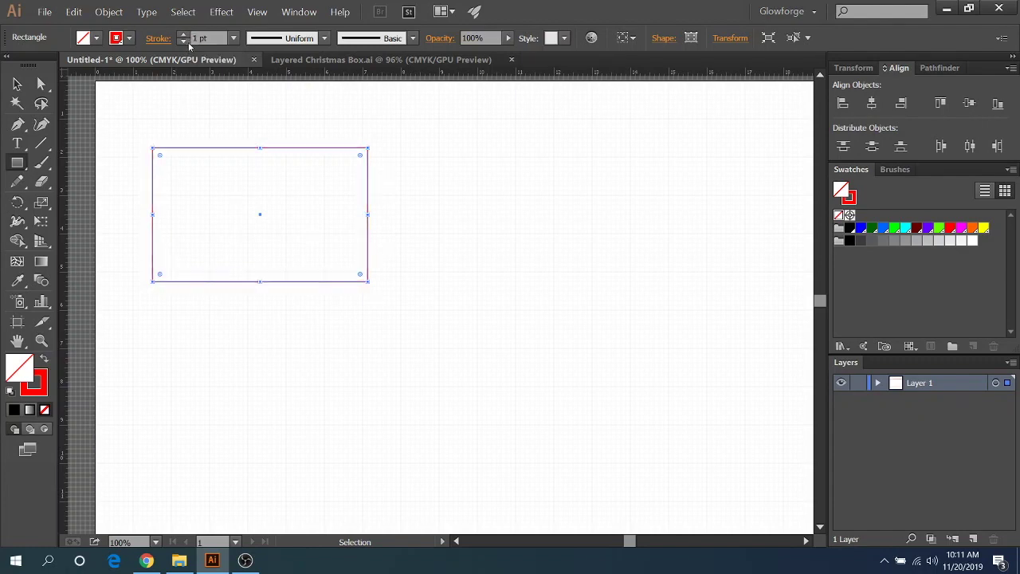
- Paste two copies of the rectangle, one to its right with tops aligned and one below it
click(17, 84)
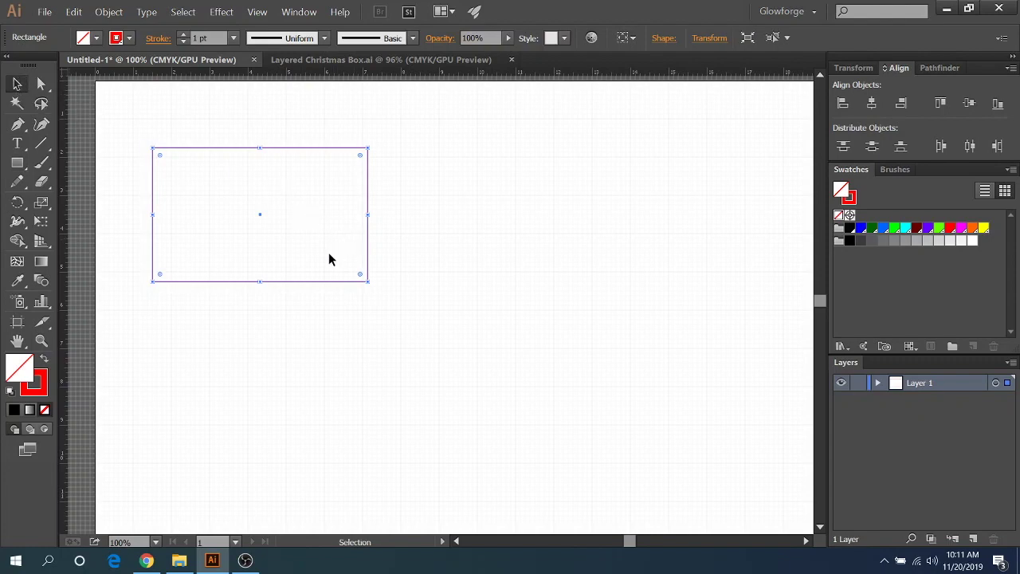
key(ctrl+c)
key(ctrl+v)
drag(415, 234, 467, 154)
key(ctrl+v)
drag(378, 237, 202, 298)
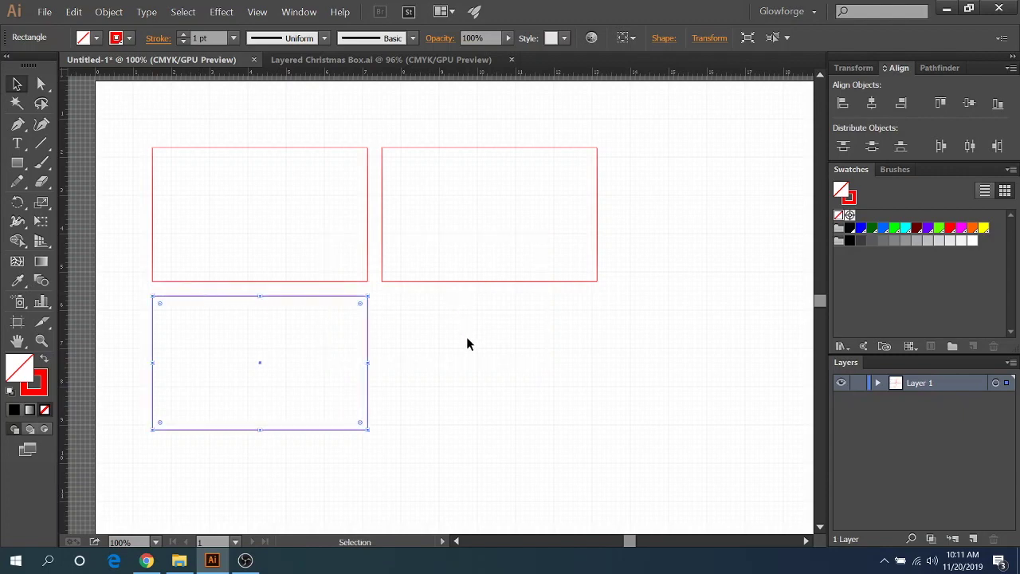
click(442, 303)
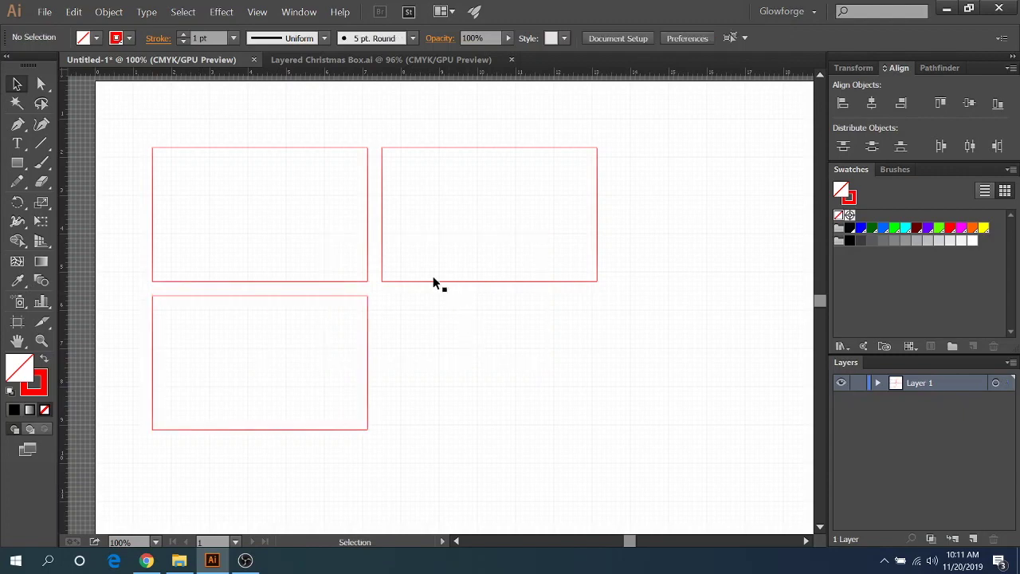
- Select the top-left rectangle and check its stroke swatches, leaving the colour red
click(367, 214)
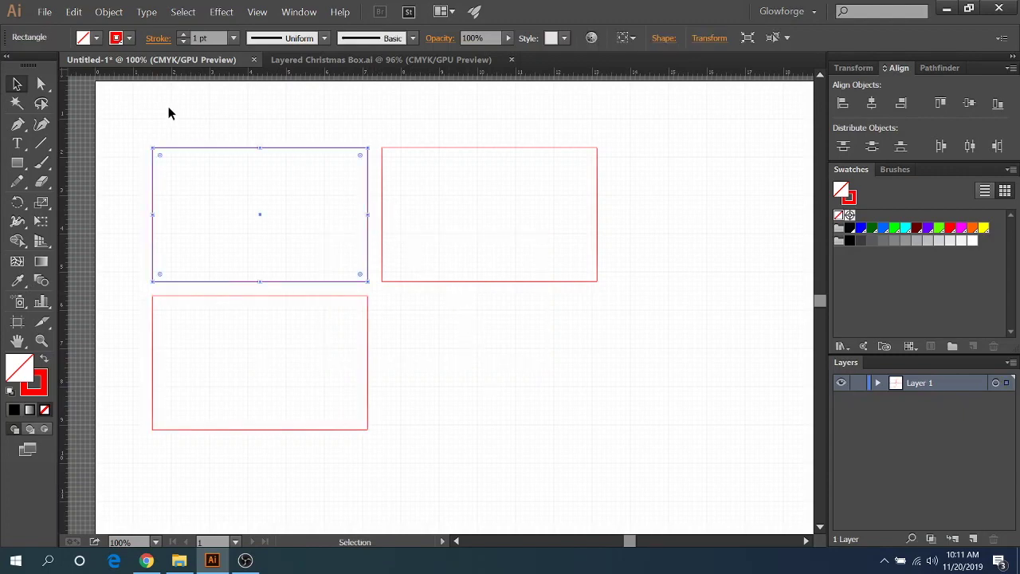
click(130, 38)
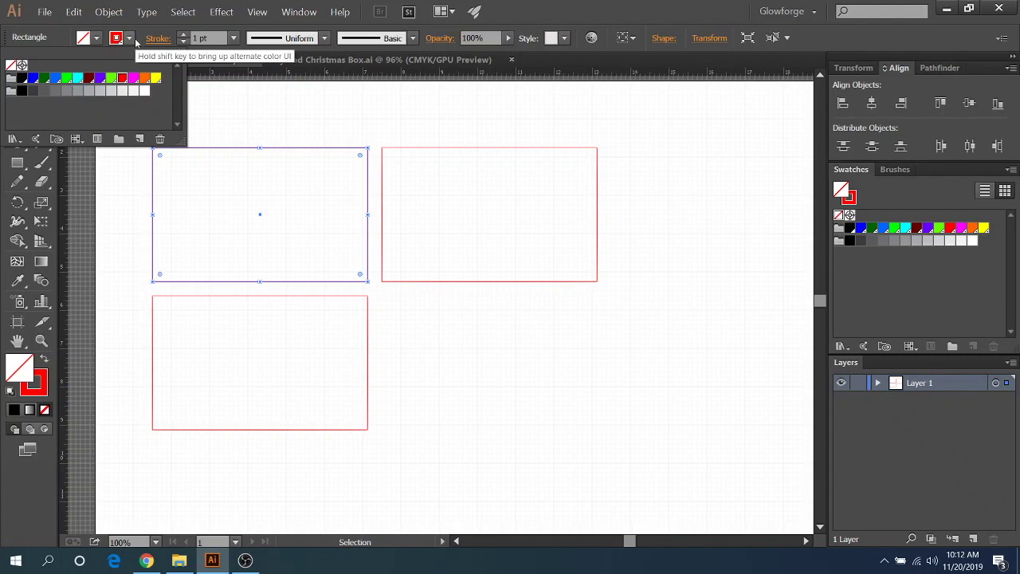
click(128, 42)
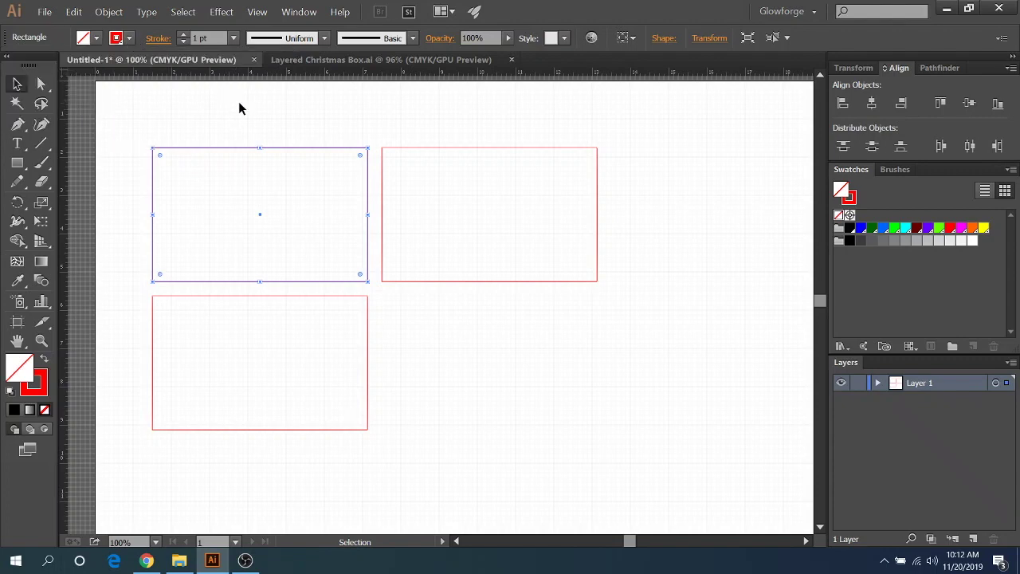
click(272, 126)
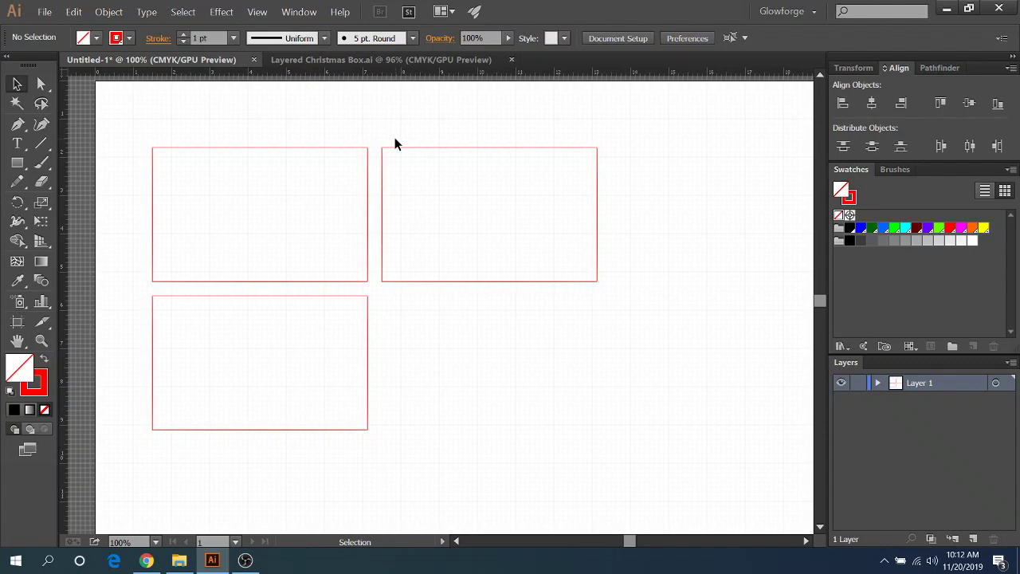
- Give the top-right rectangle a cyan stroke from the stroke swatches
click(420, 147)
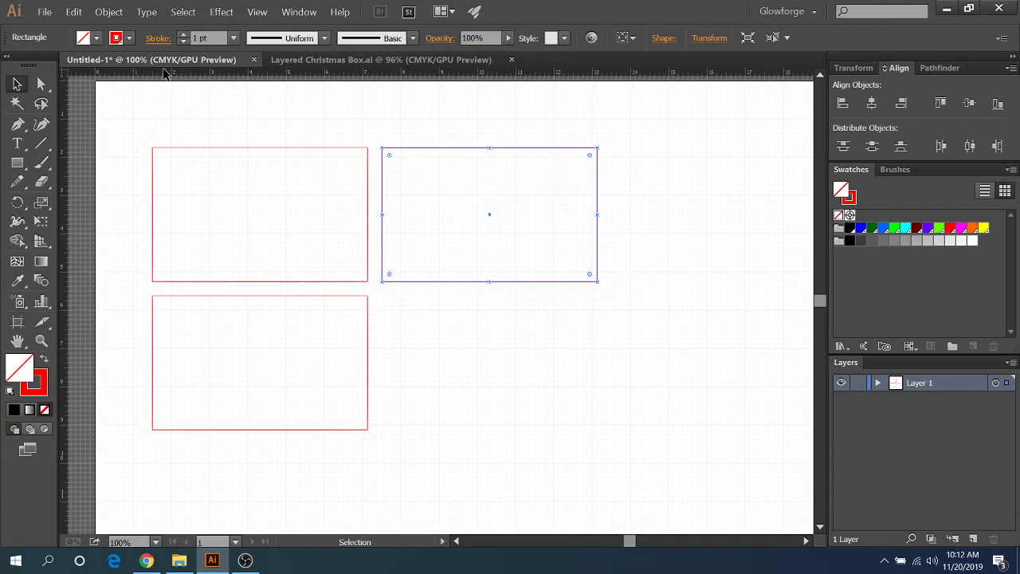
click(129, 37)
click(79, 78)
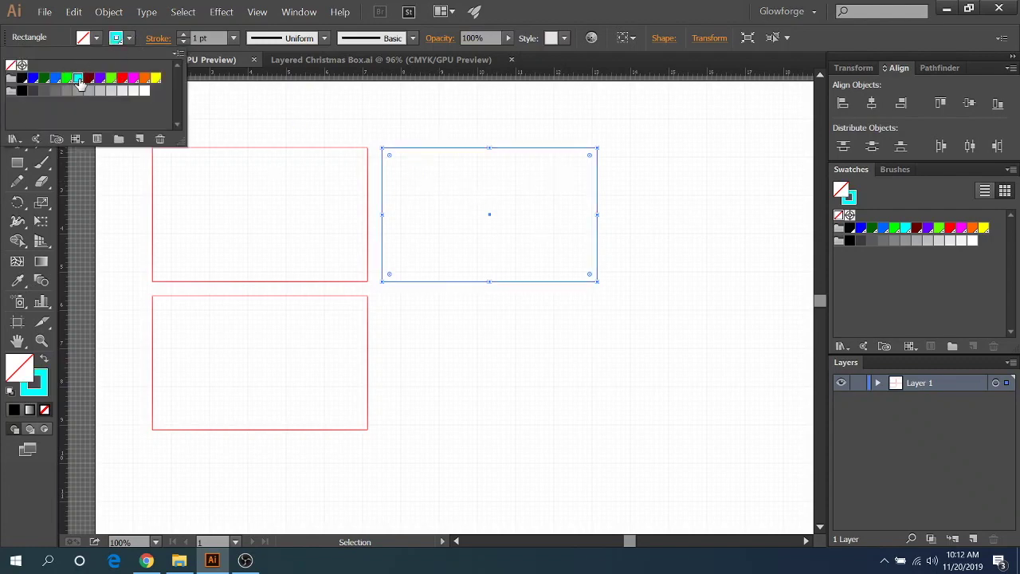
click(265, 119)
click(473, 175)
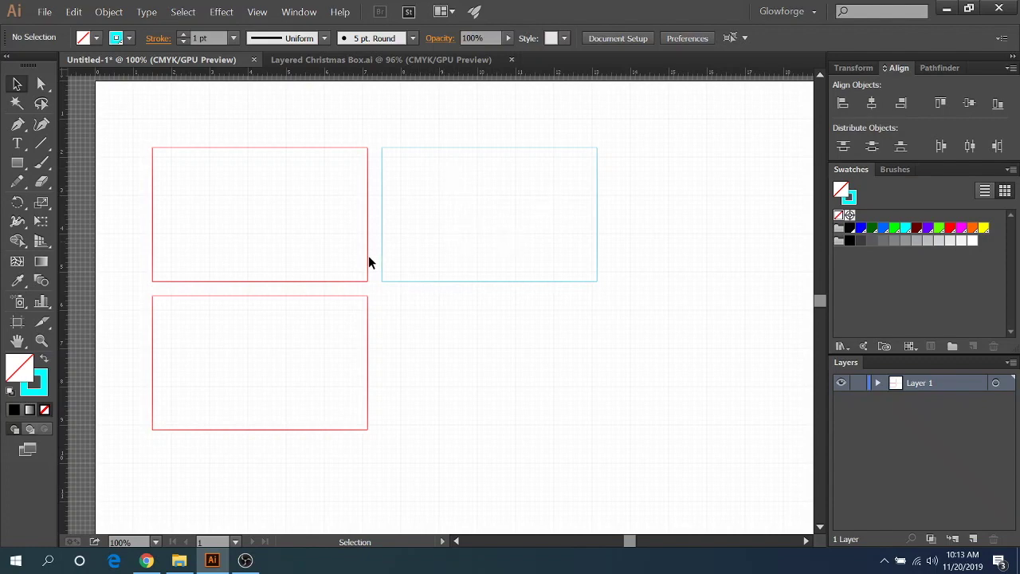
- Set the lower rectangle's stroke to None and its fill to black
click(367, 327)
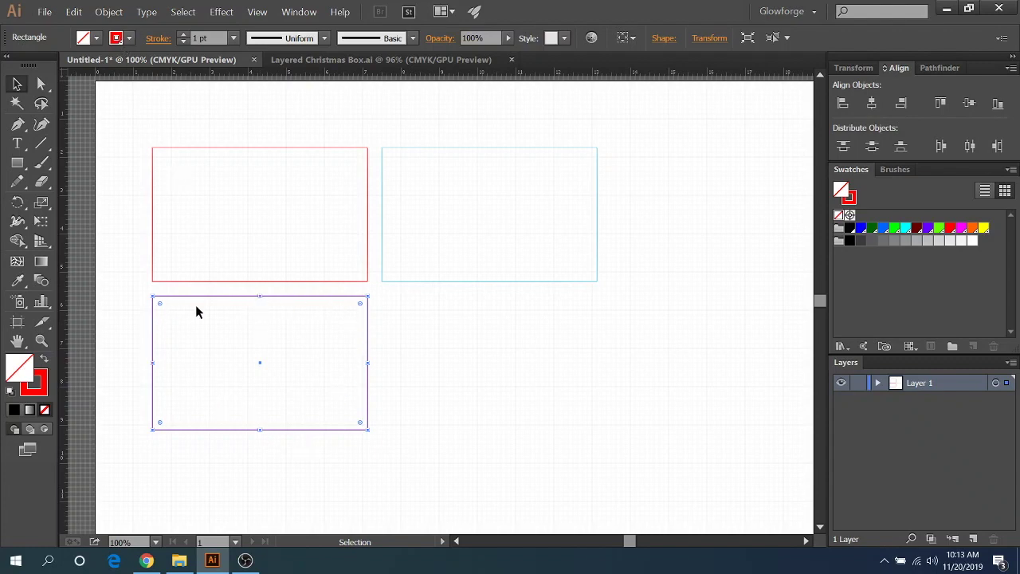
click(128, 40)
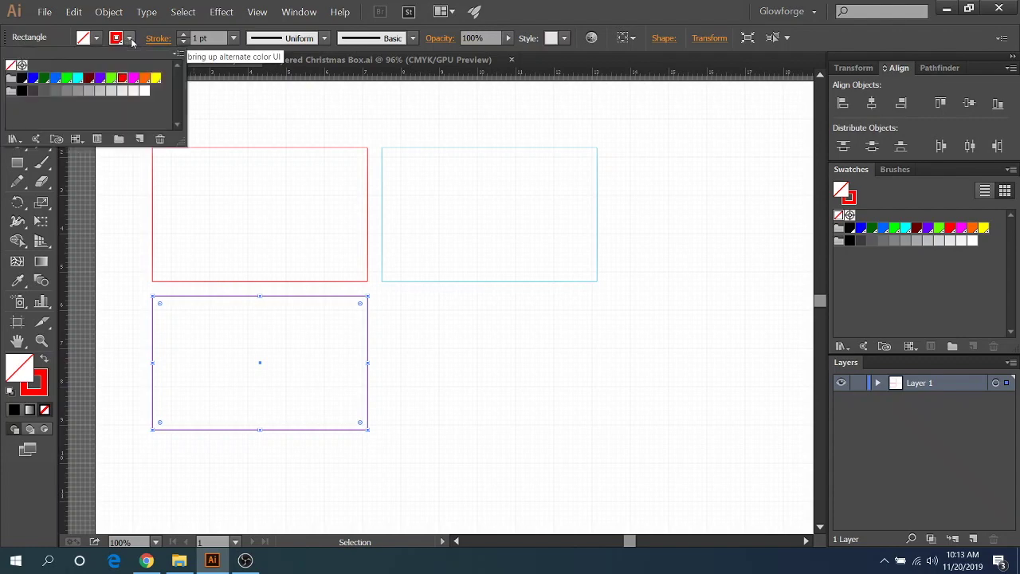
click(11, 65)
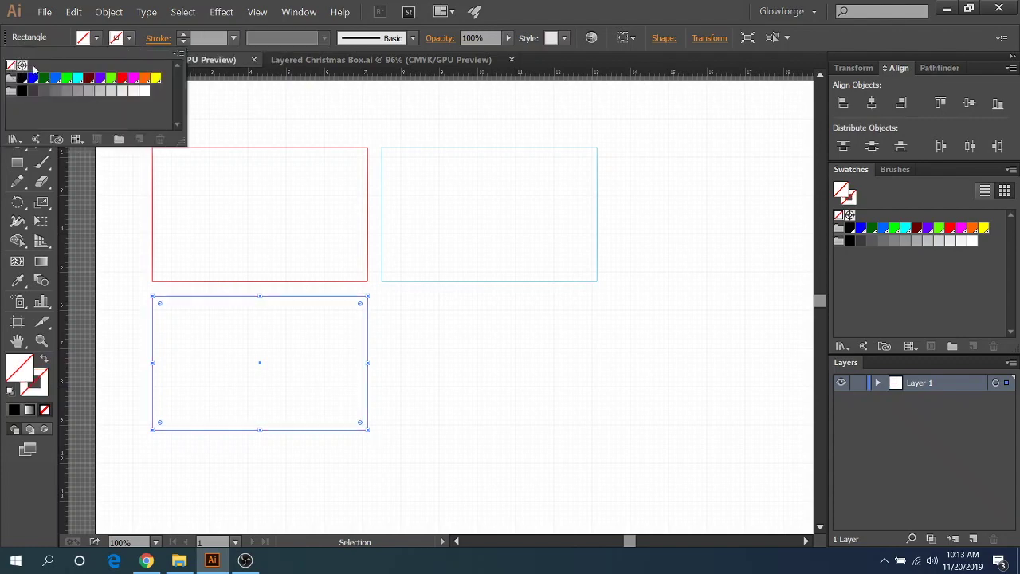
click(96, 39)
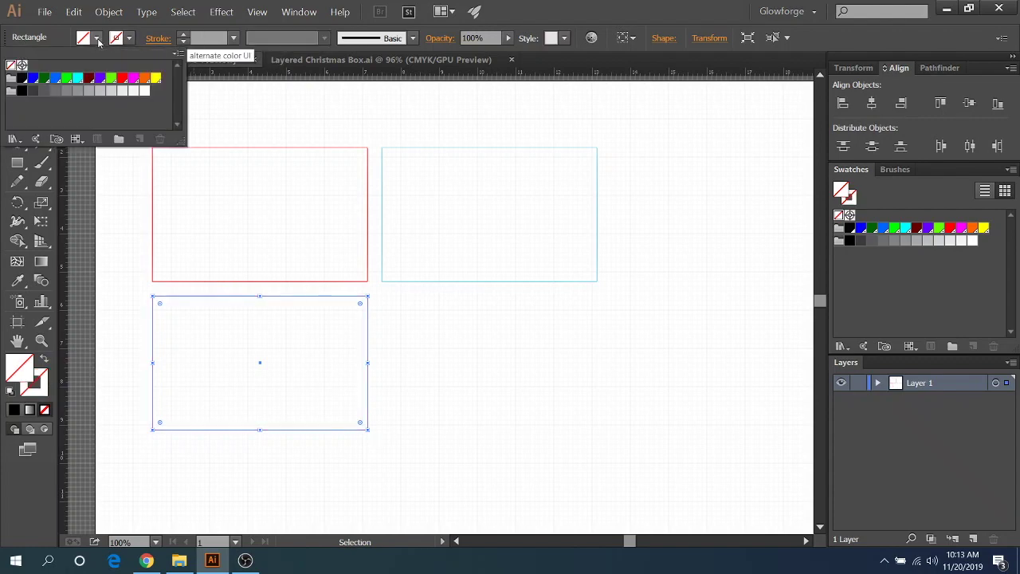
click(21, 78)
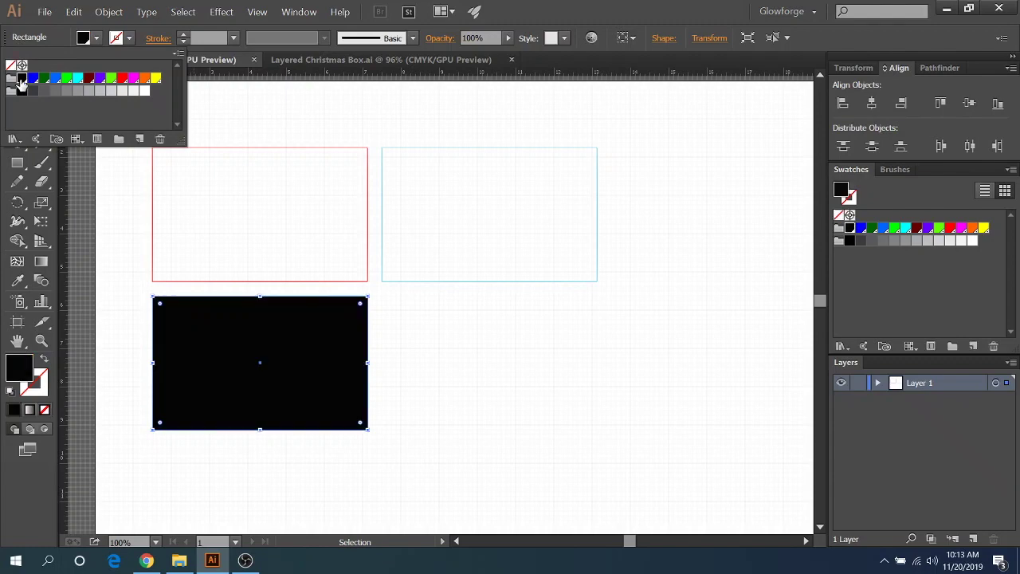
click(428, 381)
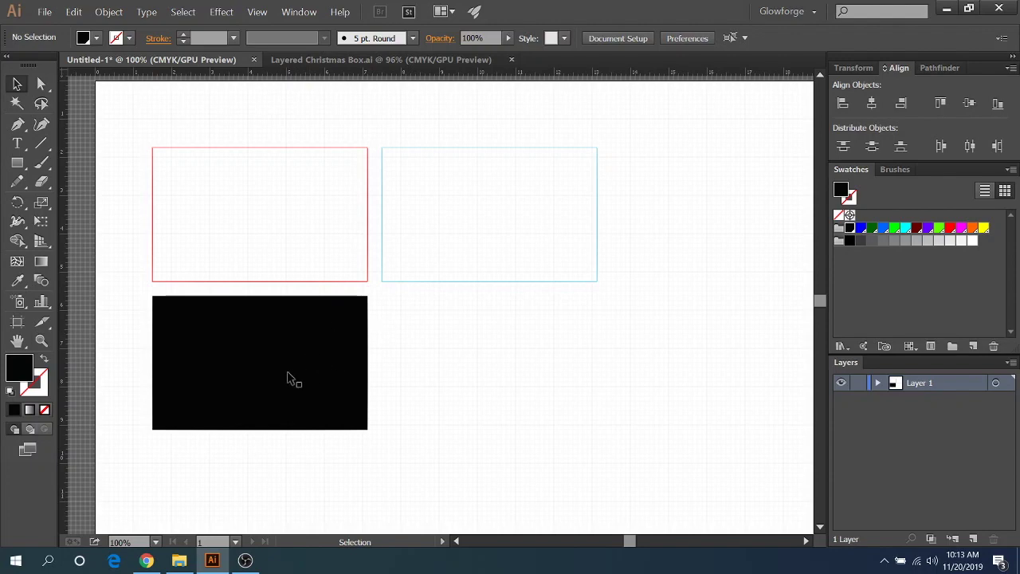
- Move the black rectangle onto the red one and shrink the cyan rectangle to sit inside it
drag(286, 370, 286, 227)
click(421, 212)
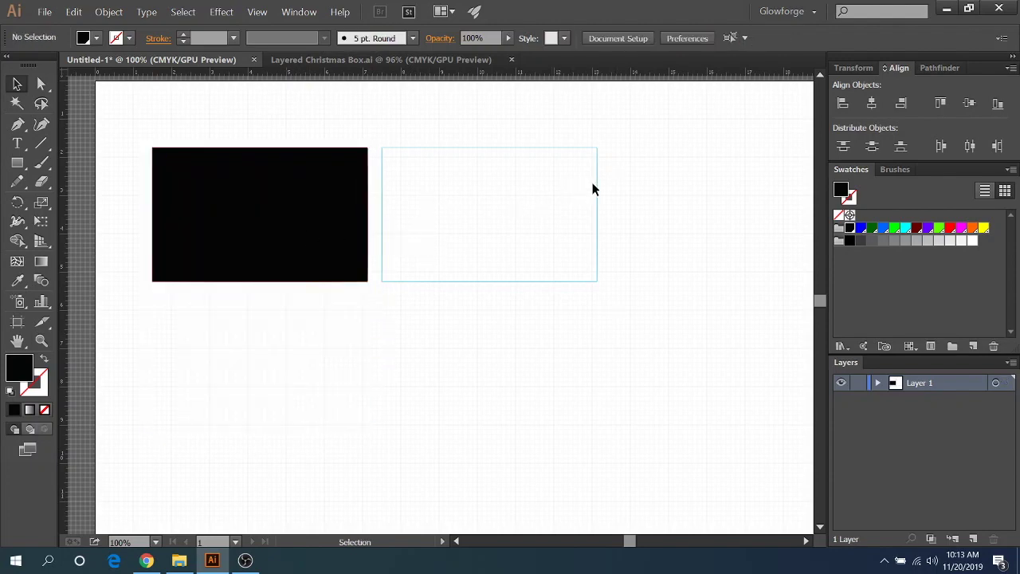
click(597, 185)
drag(597, 148, 523, 176)
drag(523, 216, 325, 200)
click(542, 271)
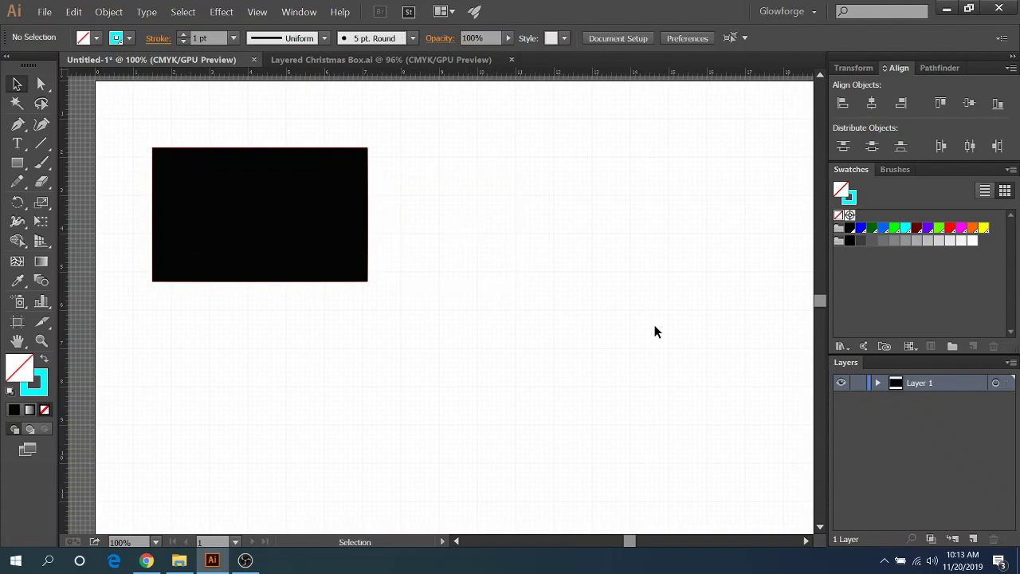
- In Layer 1, move the black rectangle to the bottom of the stacking order
click(879, 384)
drag(928, 417, 931, 395)
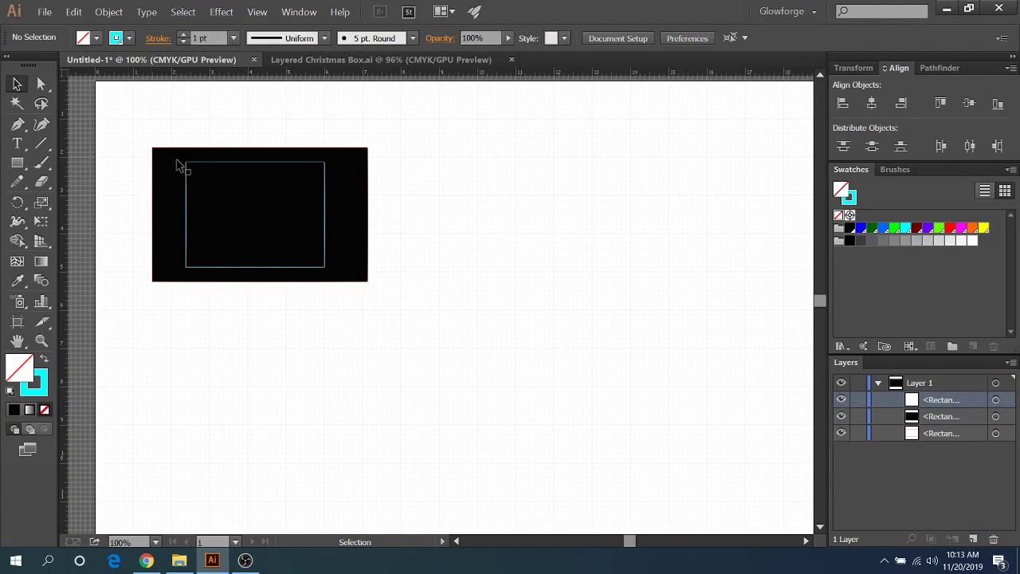
drag(939, 432, 937, 409)
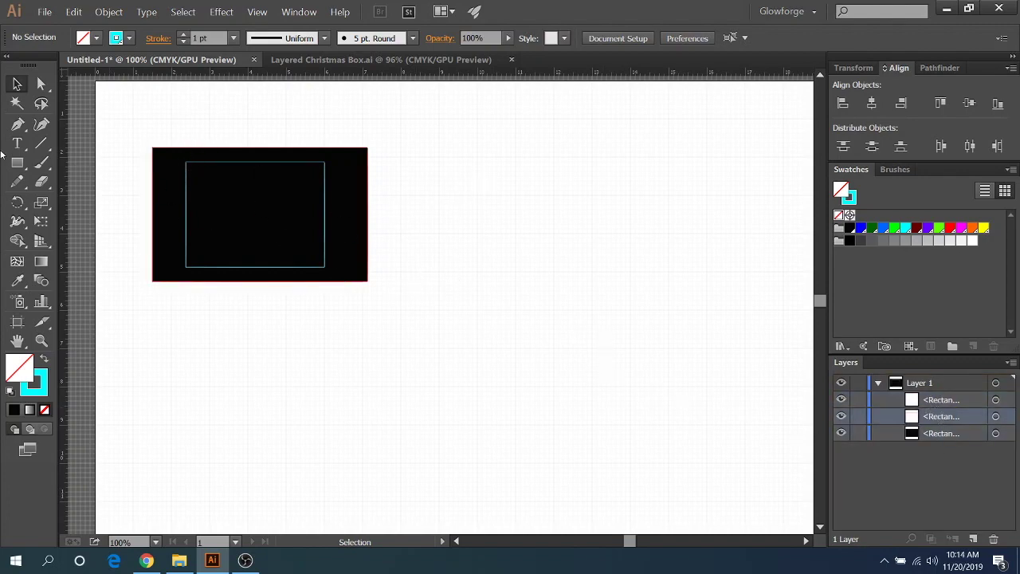
- Zoom in on the stacked rectangles, then return to the Selection tool
click(41, 341)
click(286, 218)
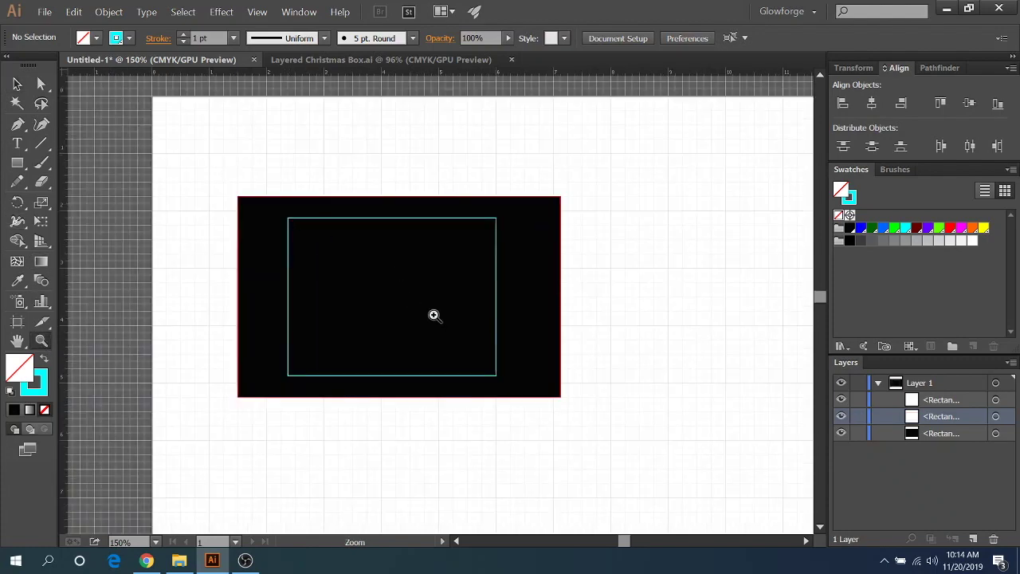
click(435, 315)
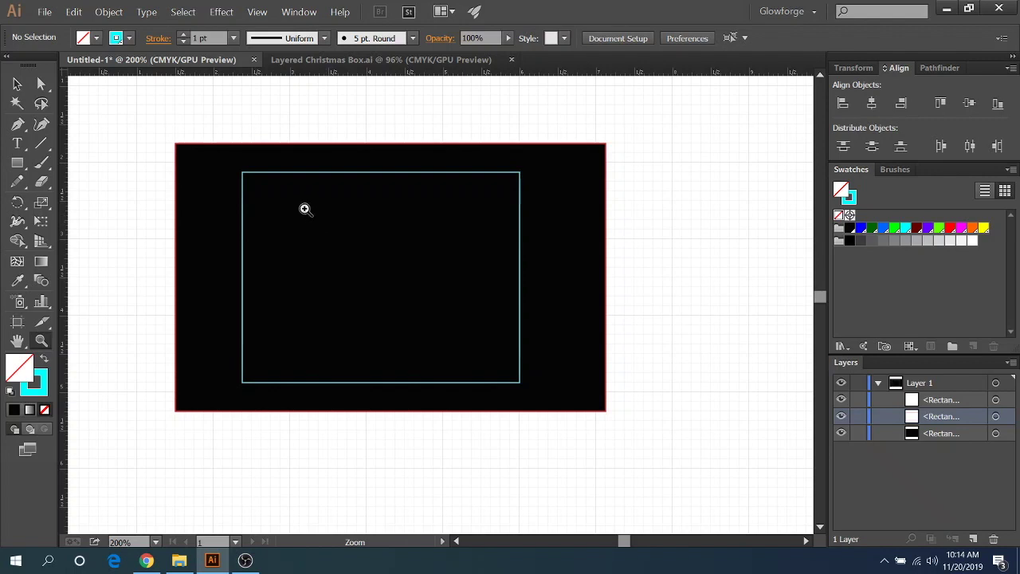
click(16, 84)
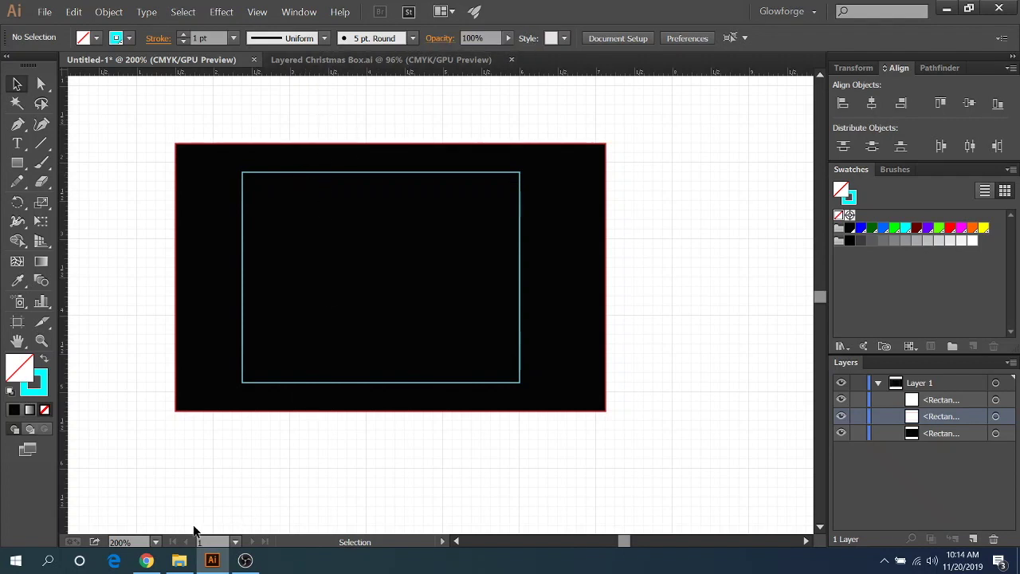
- Switch to the browser showing the YouTube video of the finished Christmas box
click(147, 560)
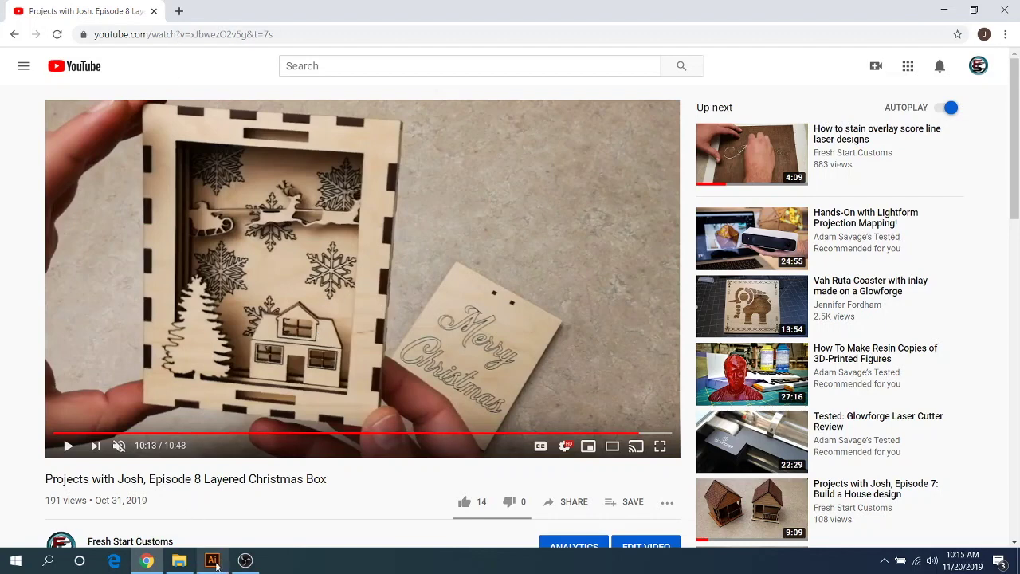
- Return to Illustrator and switch to the Layered Christmas Box.ai document
mouse_move(217, 564)
click(253, 491)
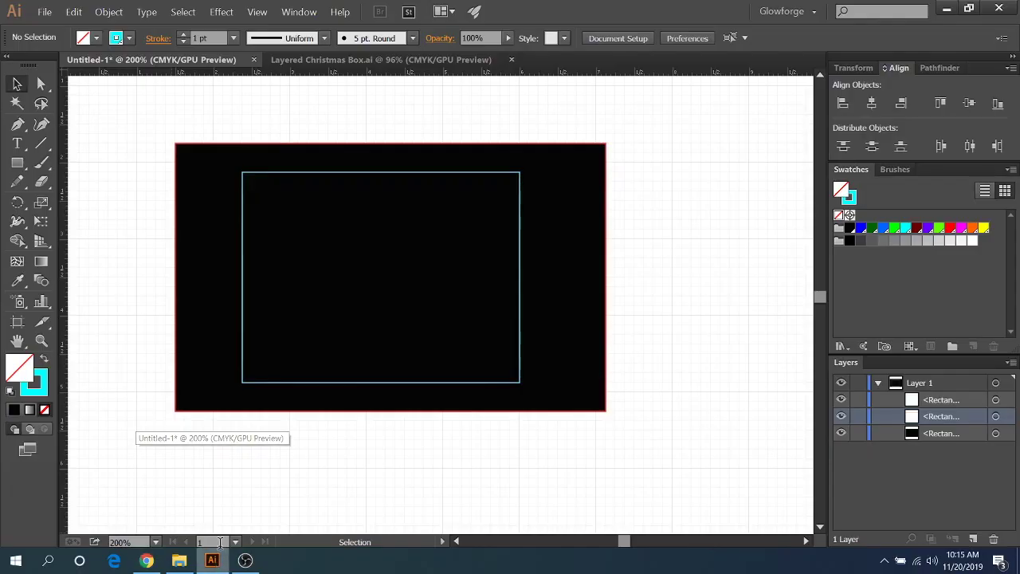
click(335, 62)
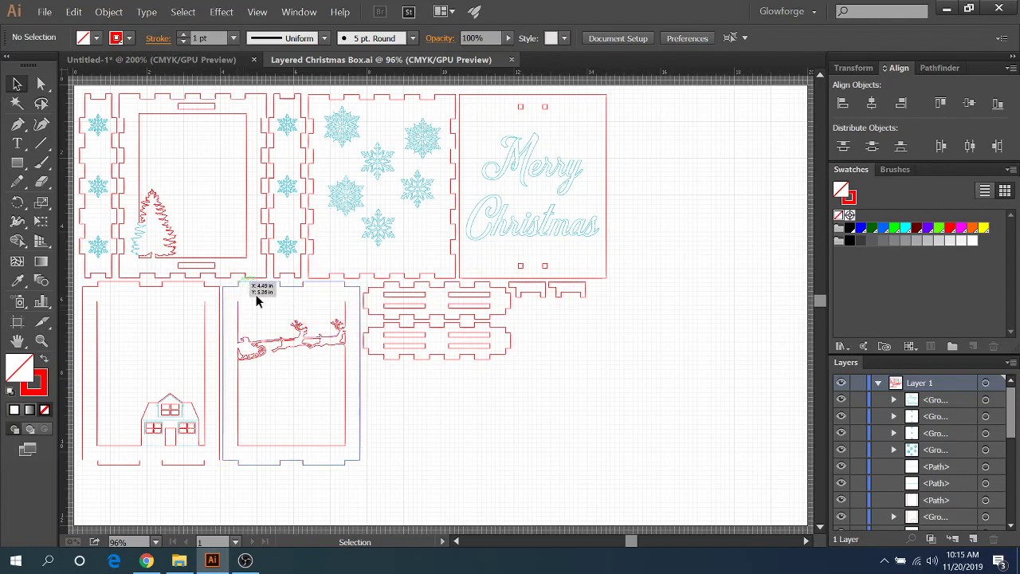
- Shift the bottom-row box pieces slightly right and down, then select the Merry Christmas lettering
drag(393, 460, 212, 336)
click(485, 428)
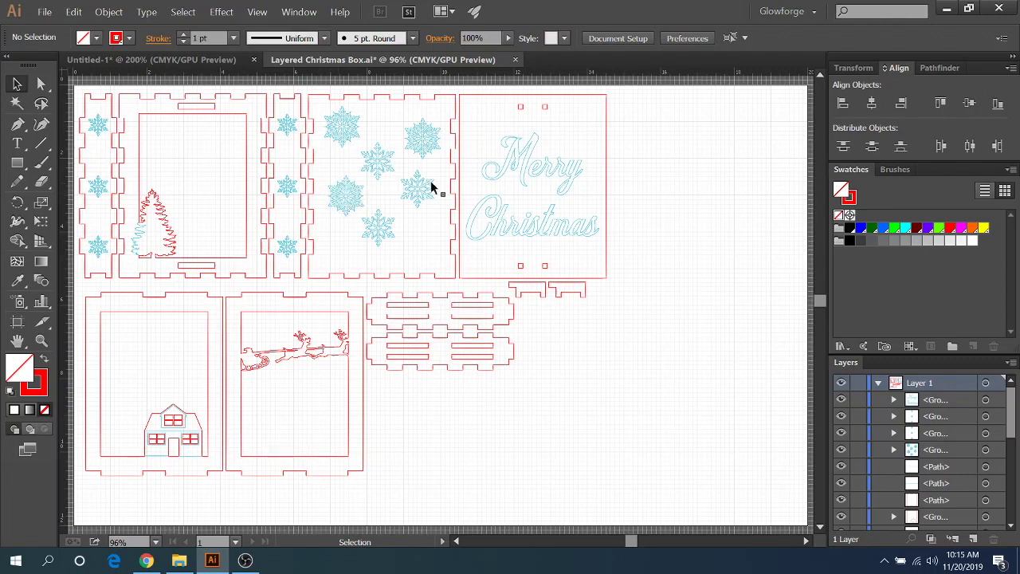
click(499, 170)
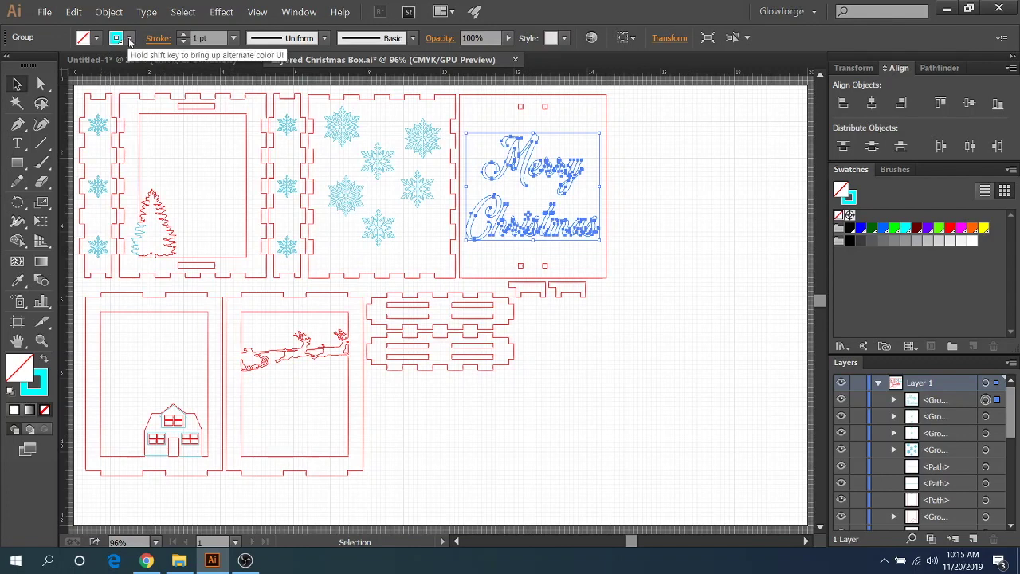
- Give the Merry Christmas lettering a black fill and no stroke for engraving
click(129, 39)
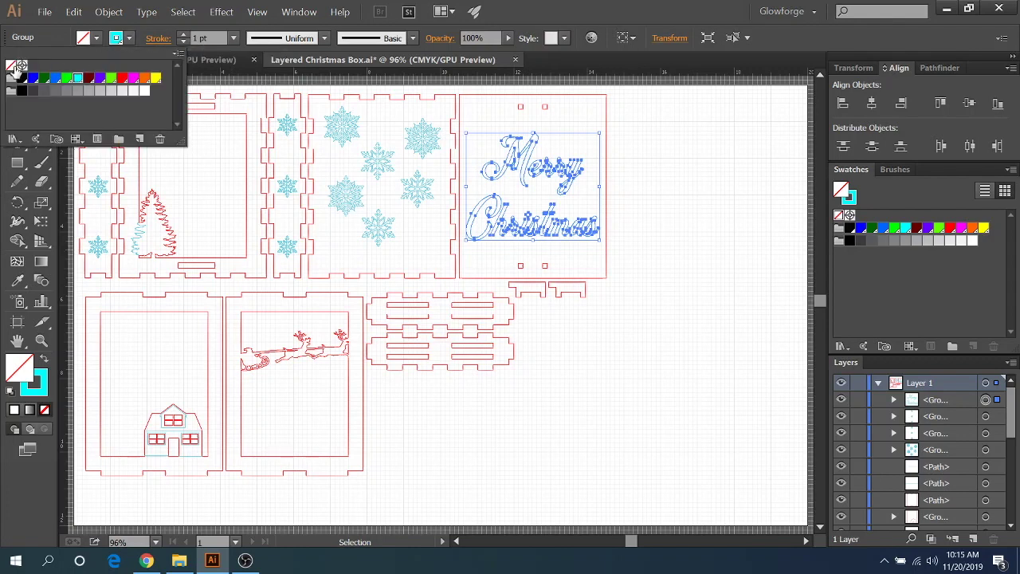
click(10, 65)
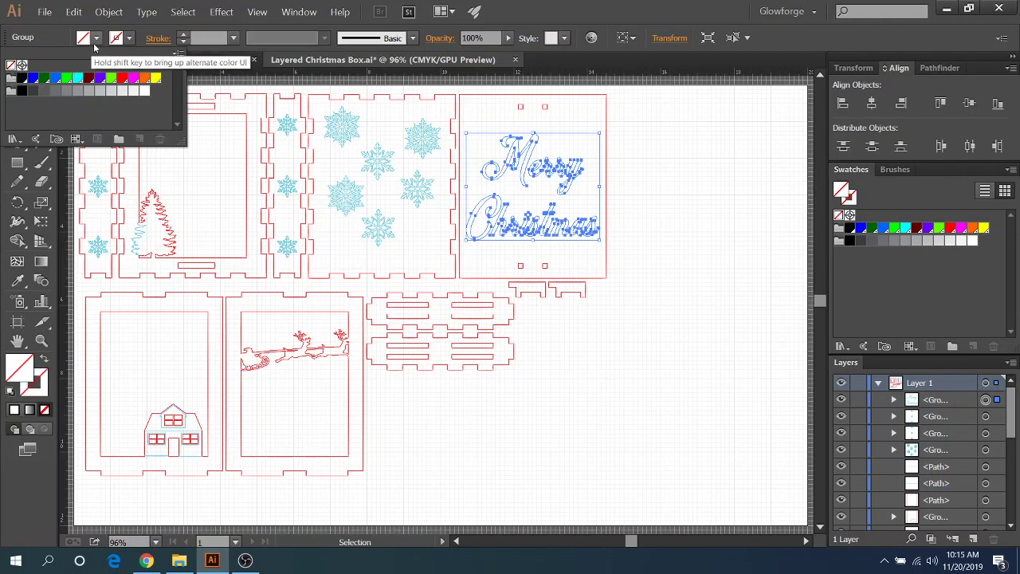
click(97, 39)
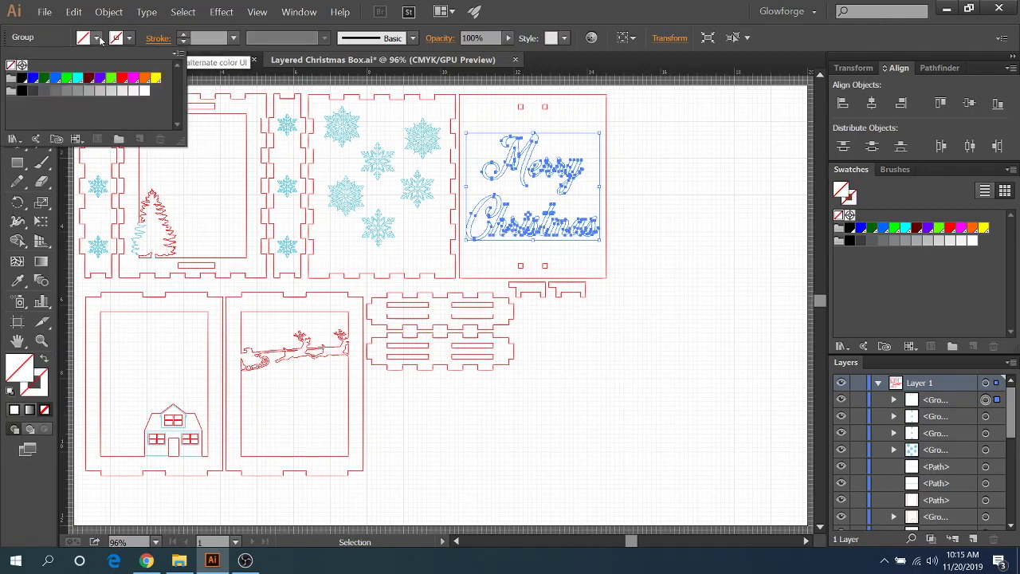
click(22, 77)
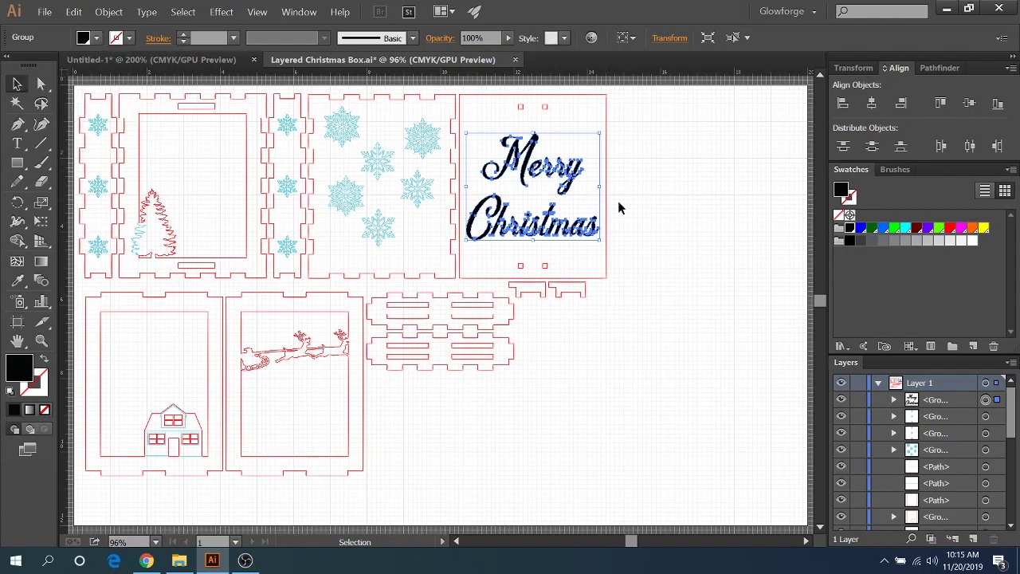
click(686, 212)
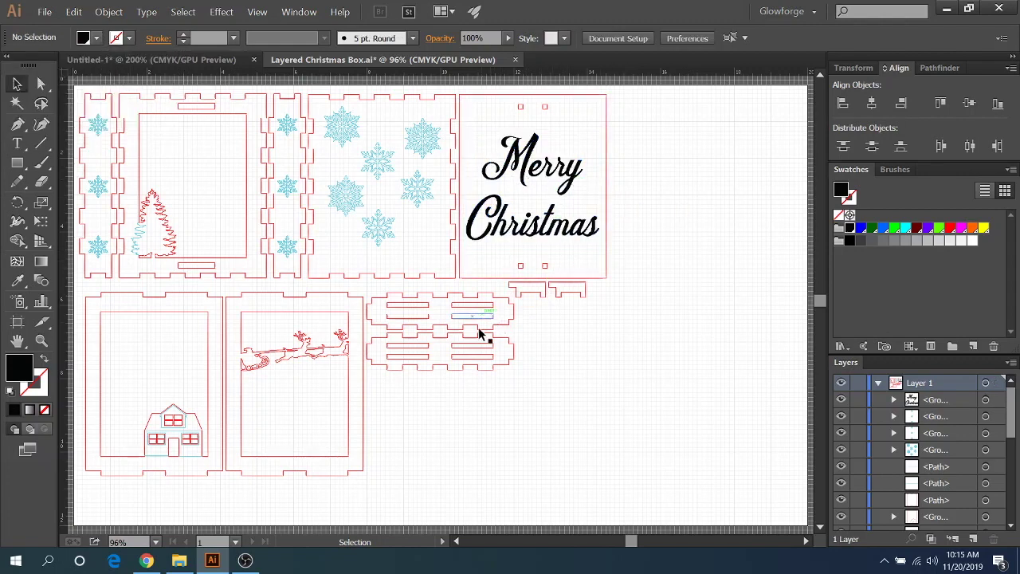
click(41, 341)
click(199, 434)
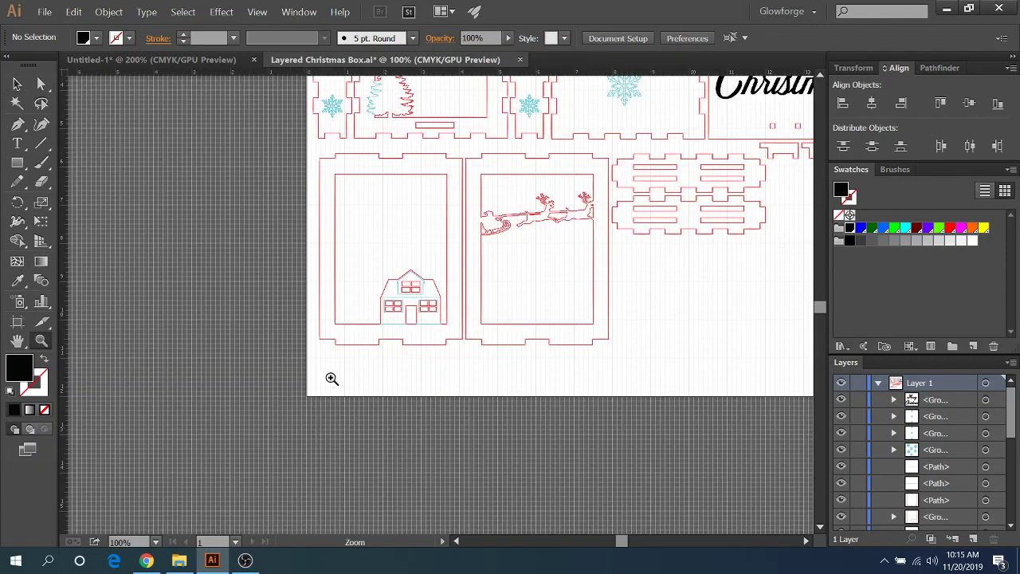
click(442, 300)
click(441, 338)
click(439, 317)
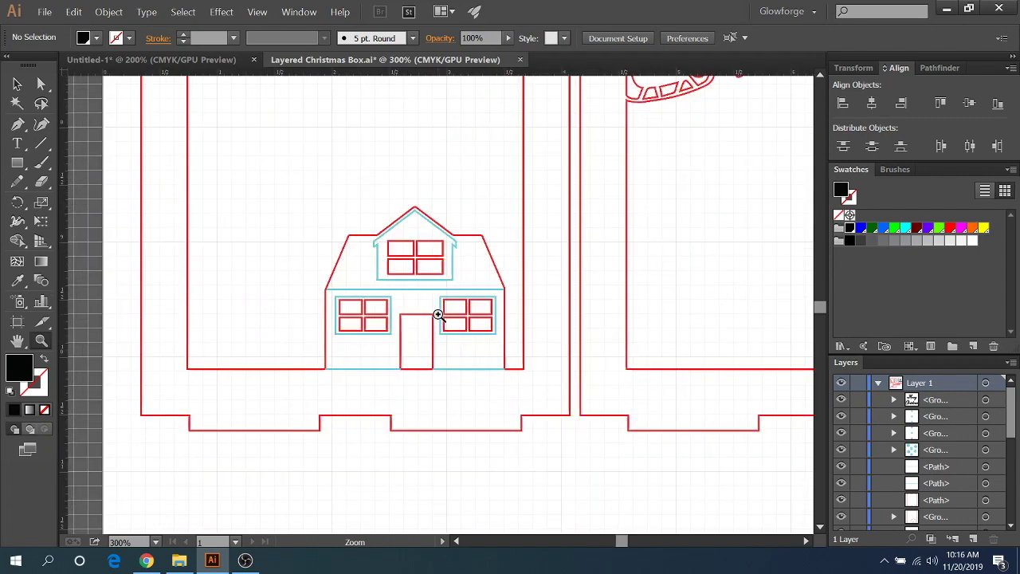
click(17, 83)
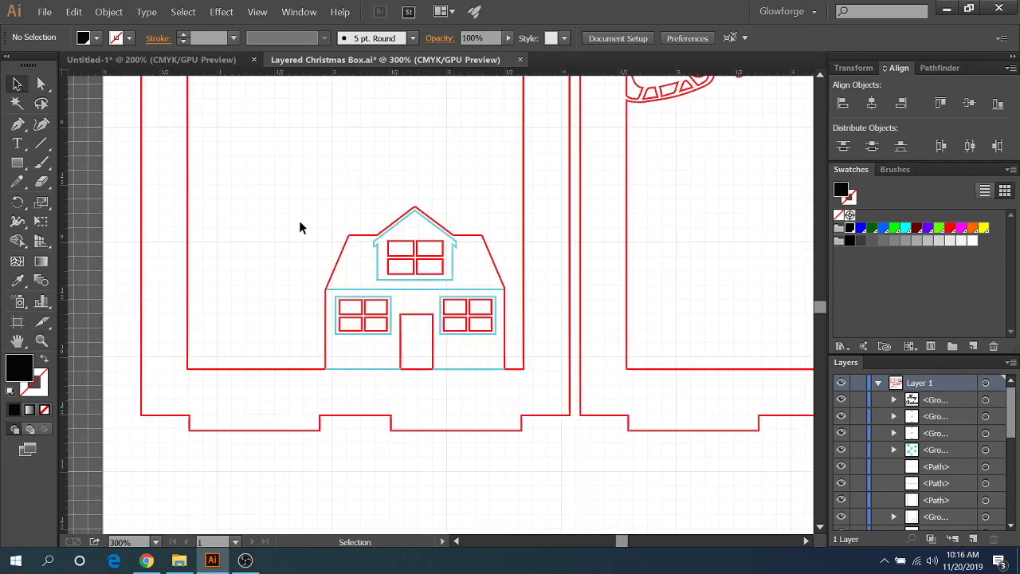
click(410, 263)
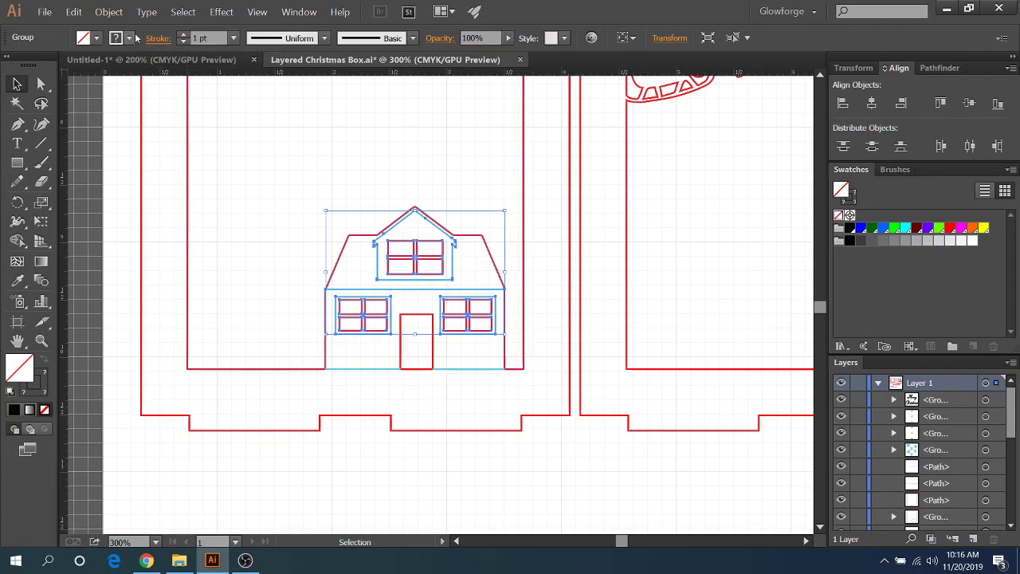
click(131, 38)
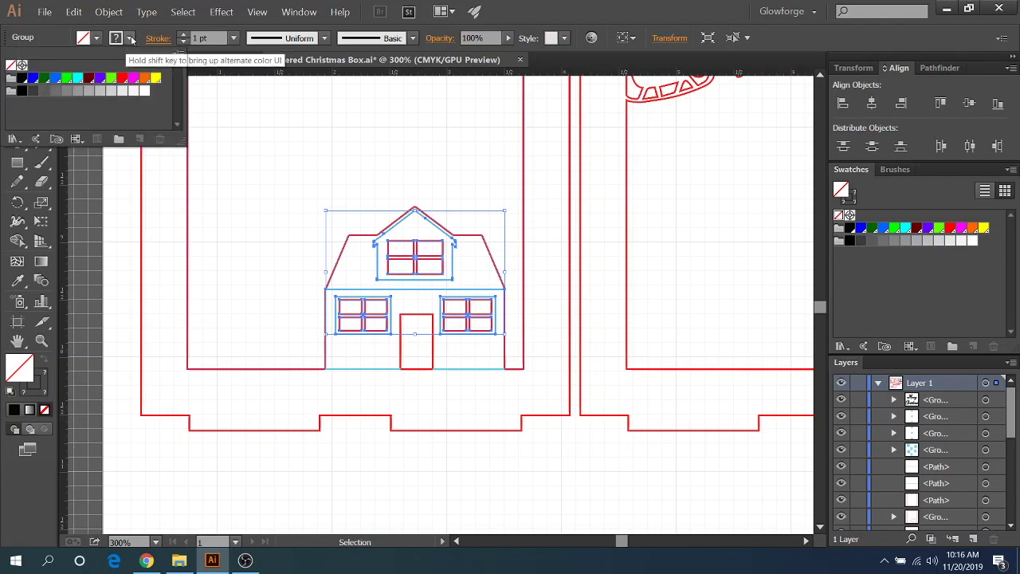
click(132, 38)
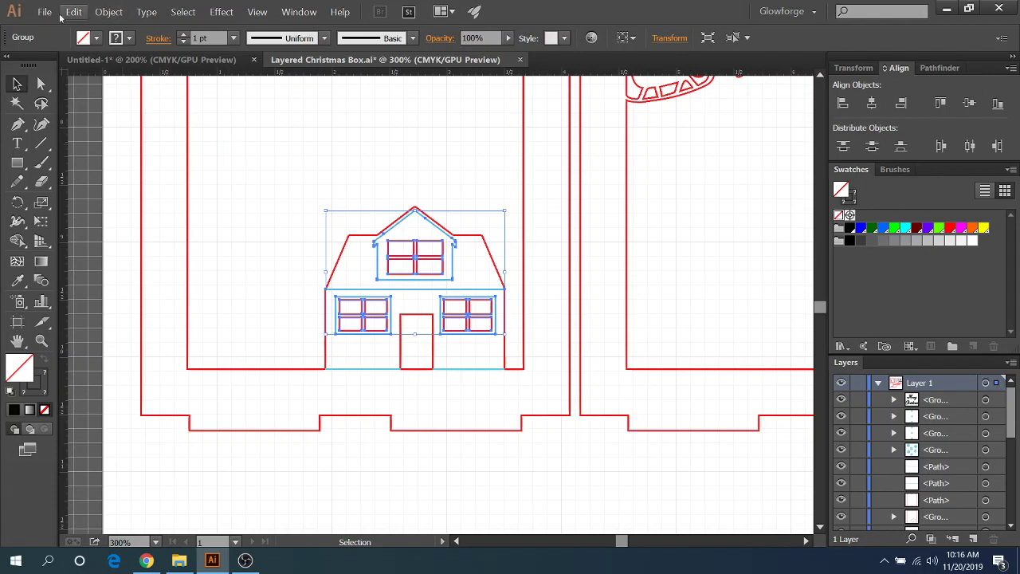
- Ungroup the house artwork with Object > Ungroup
click(117, 14)
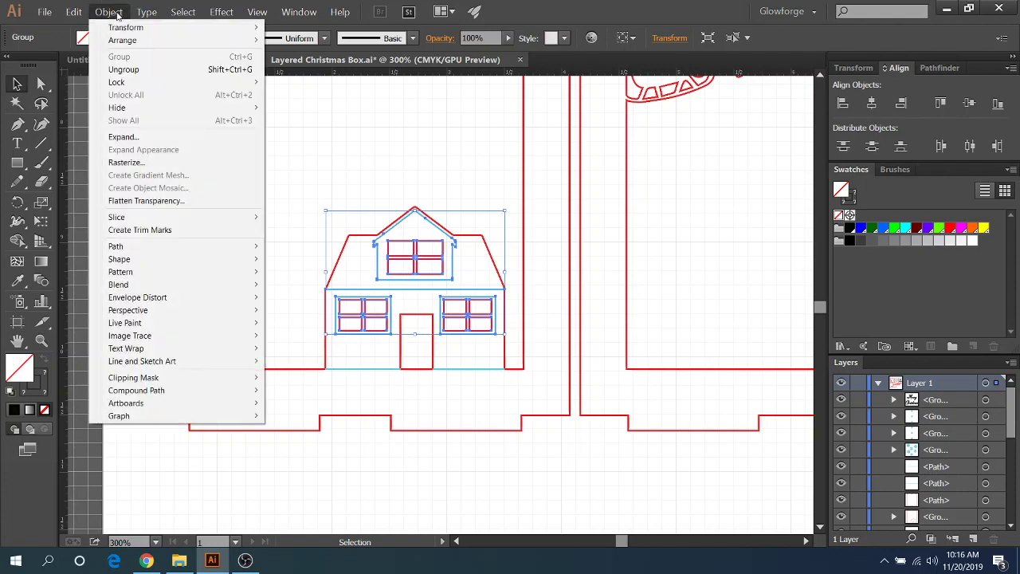
click(144, 70)
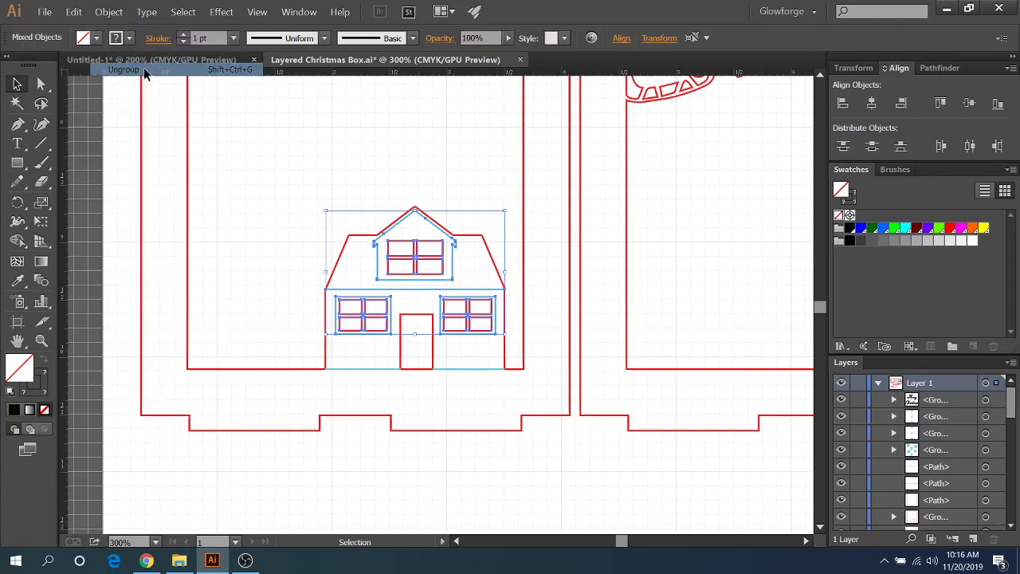
click(303, 327)
- Change the upper-right and bottom-left panes of the left lower window to light-blue strokes
click(386, 326)
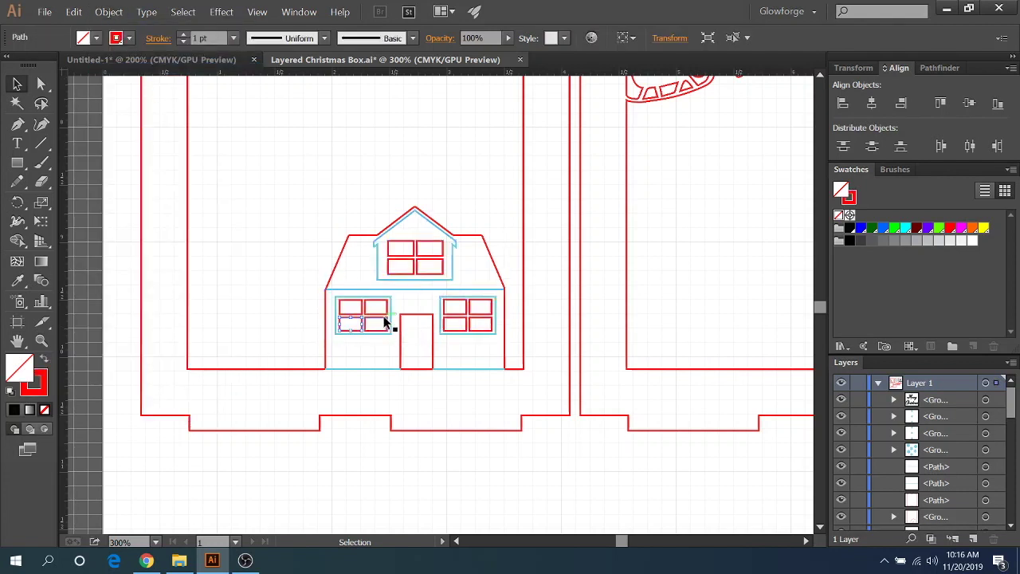
click(388, 307)
click(128, 38)
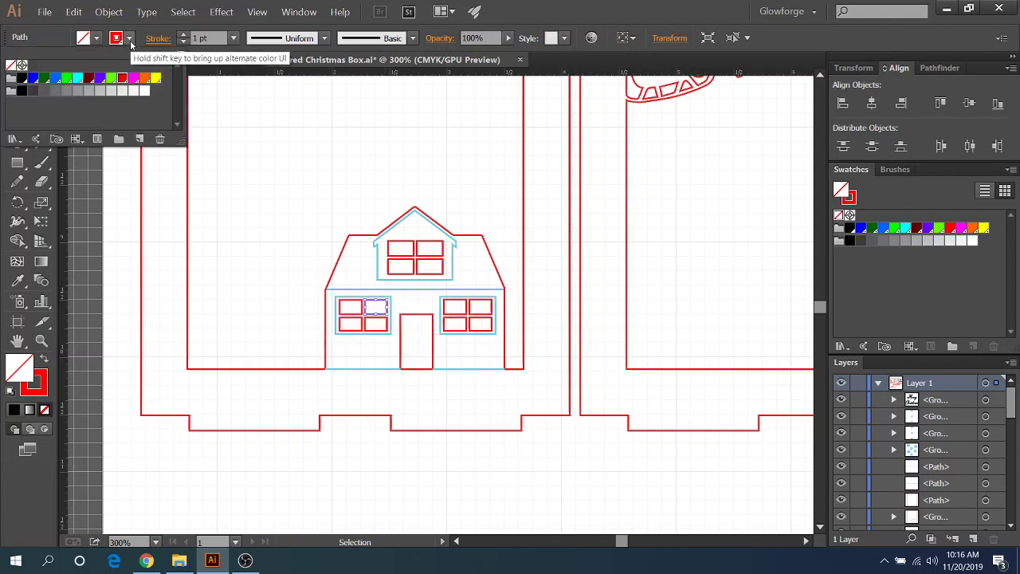
click(78, 79)
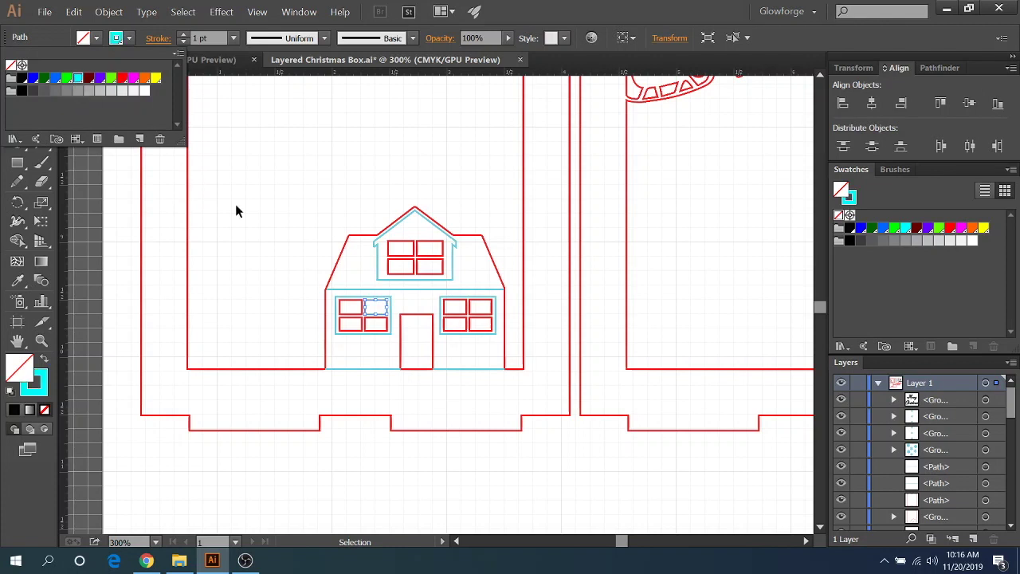
click(352, 323)
click(353, 320)
click(120, 38)
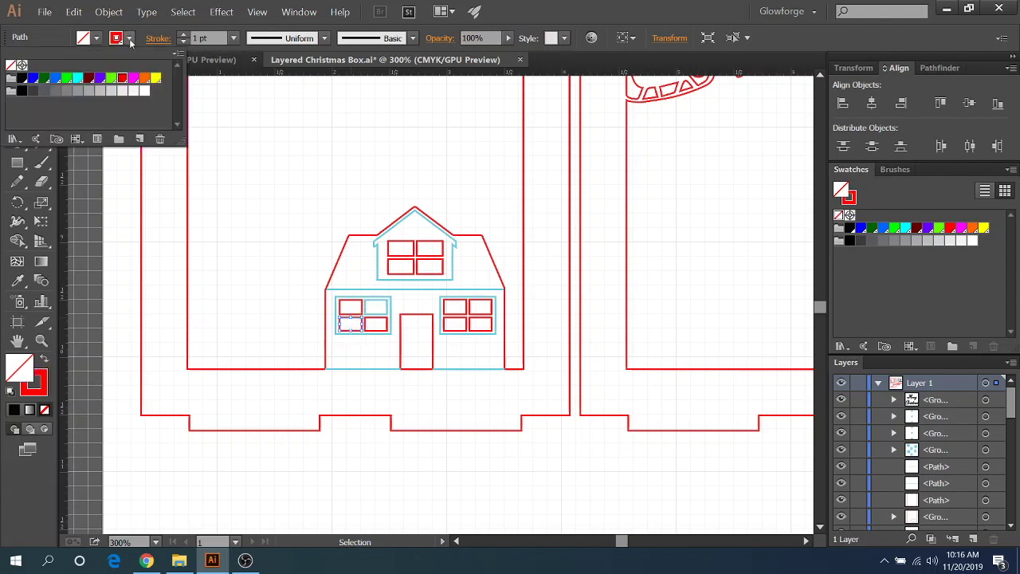
click(78, 79)
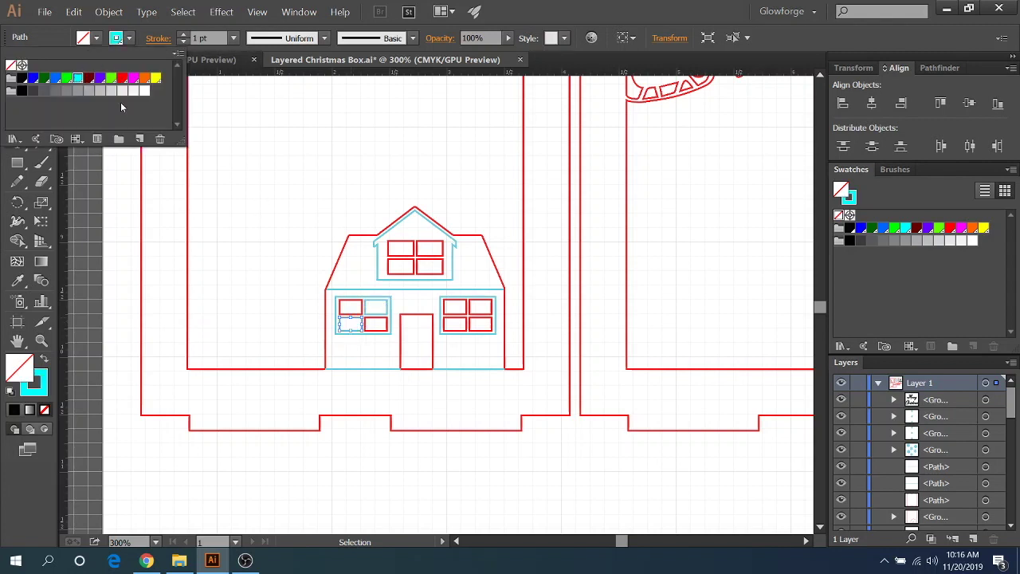
click(270, 293)
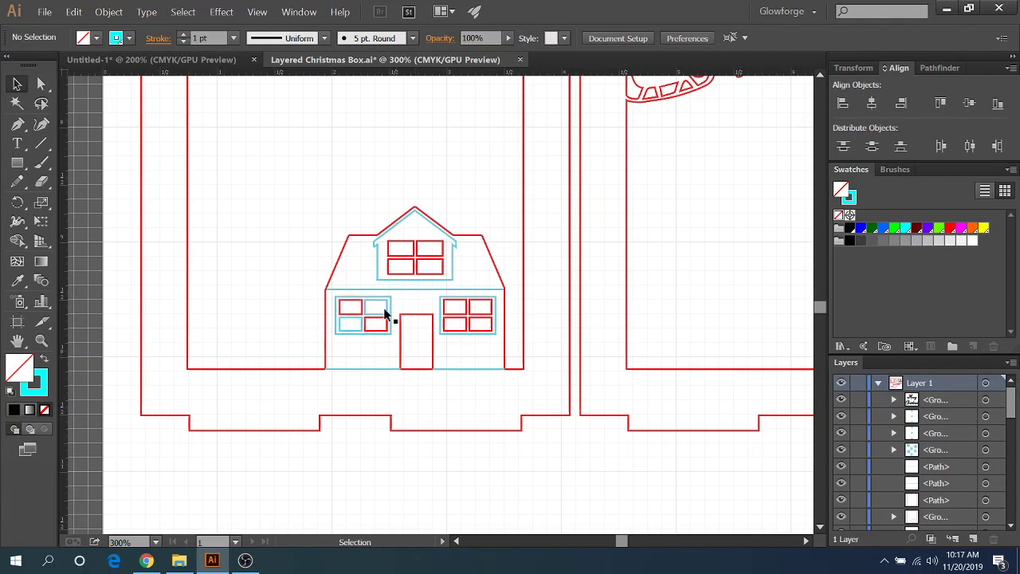
- Zoom in on the left window and draw short diagonal cyan glint lines in its top-right pane
click(41, 340)
click(433, 318)
click(422, 298)
click(487, 322)
key(v)
click(44, 142)
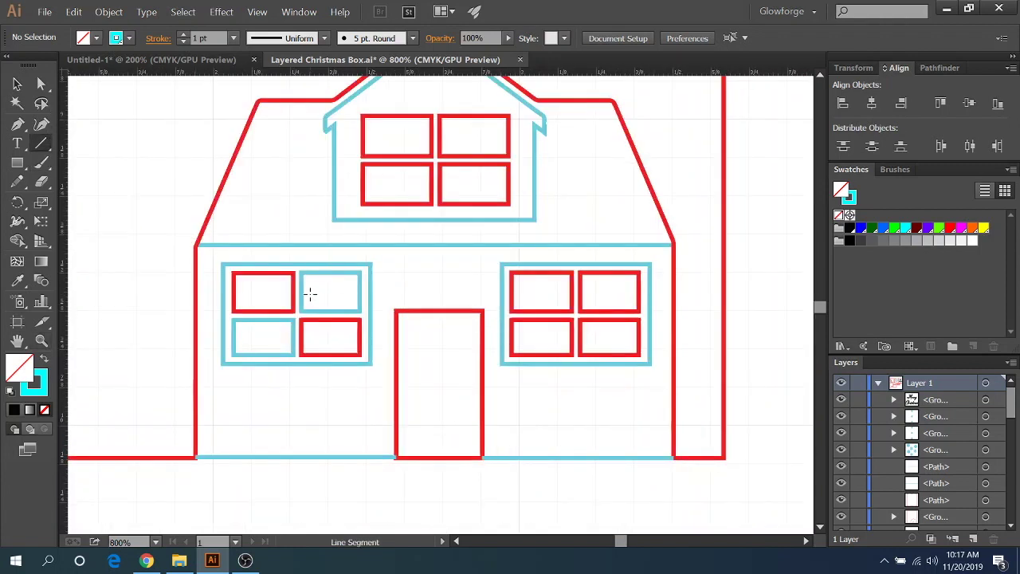
drag(311, 293, 325, 280)
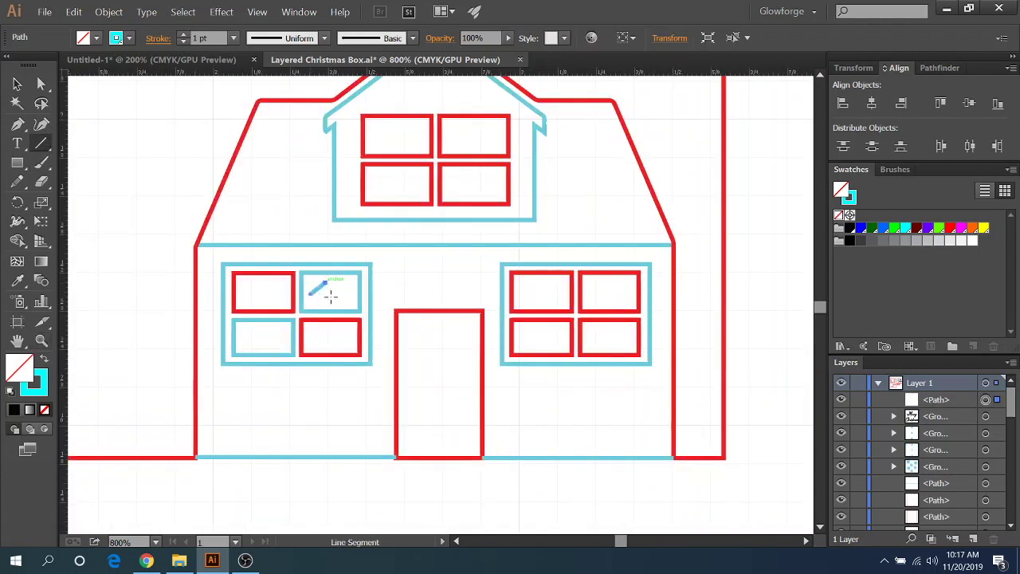
drag(321, 303, 351, 297)
click(17, 84)
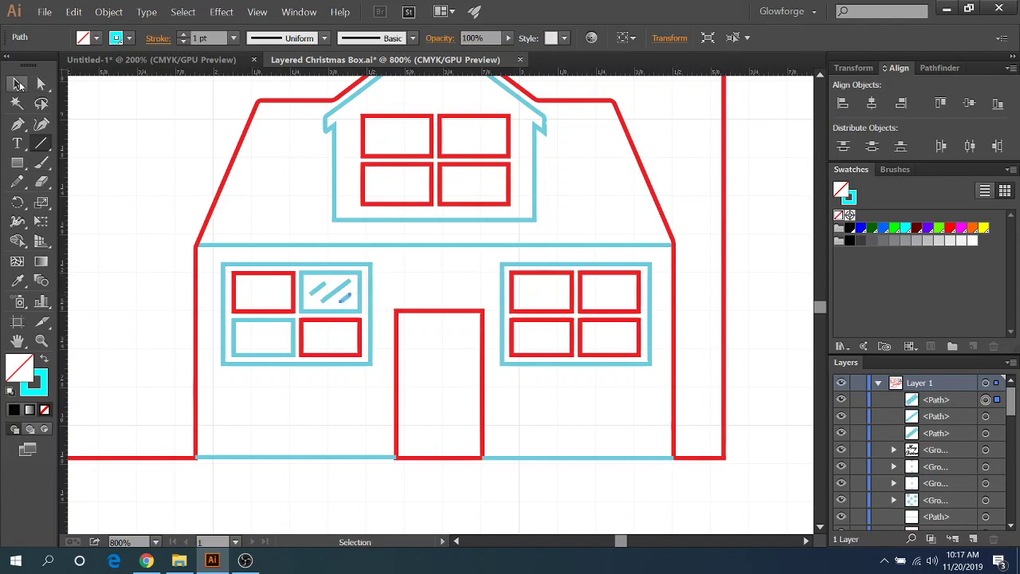
click(112, 137)
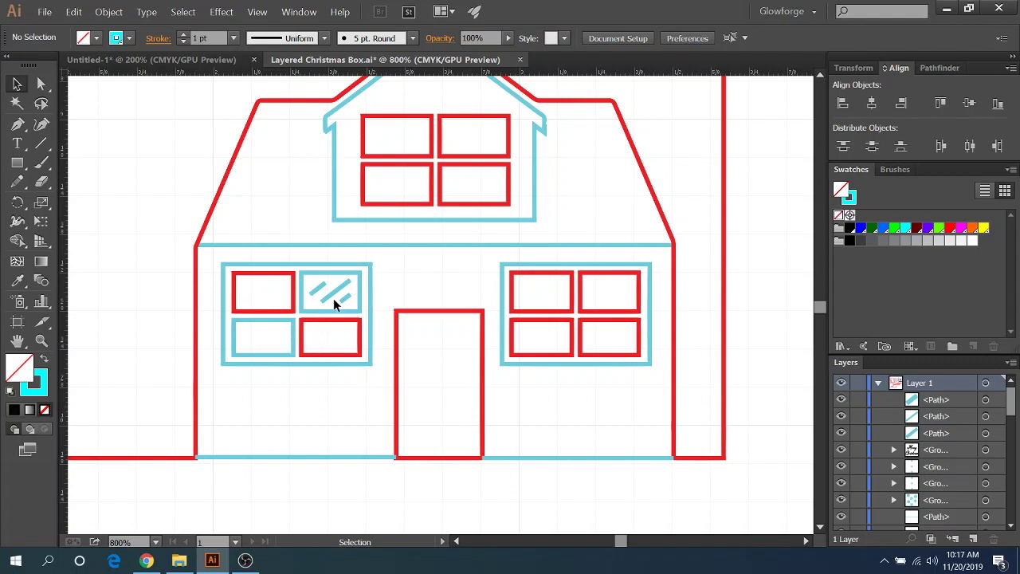
- Give the left window's lower-right and top-left red panes a cyan stroke
click(311, 319)
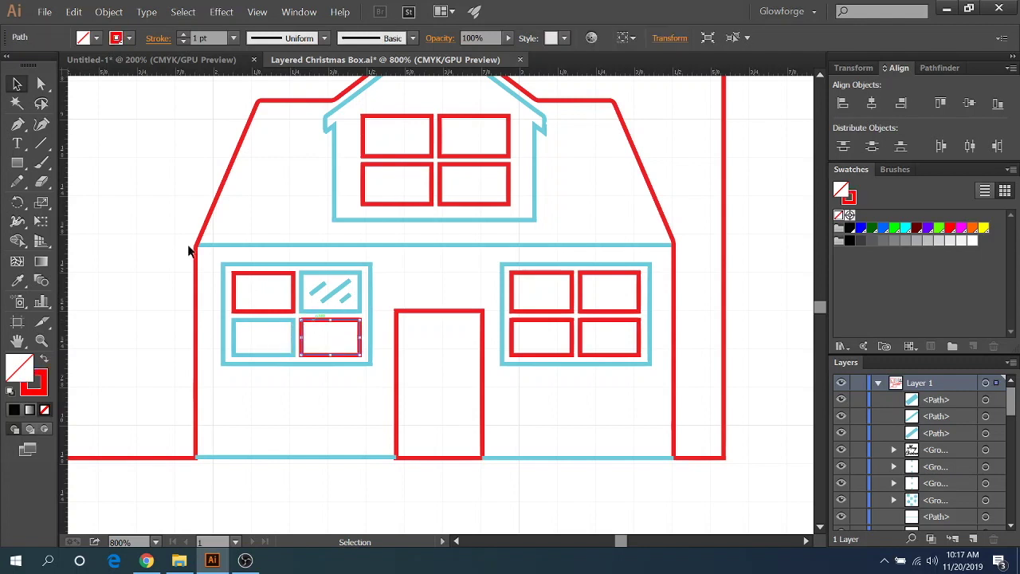
click(126, 38)
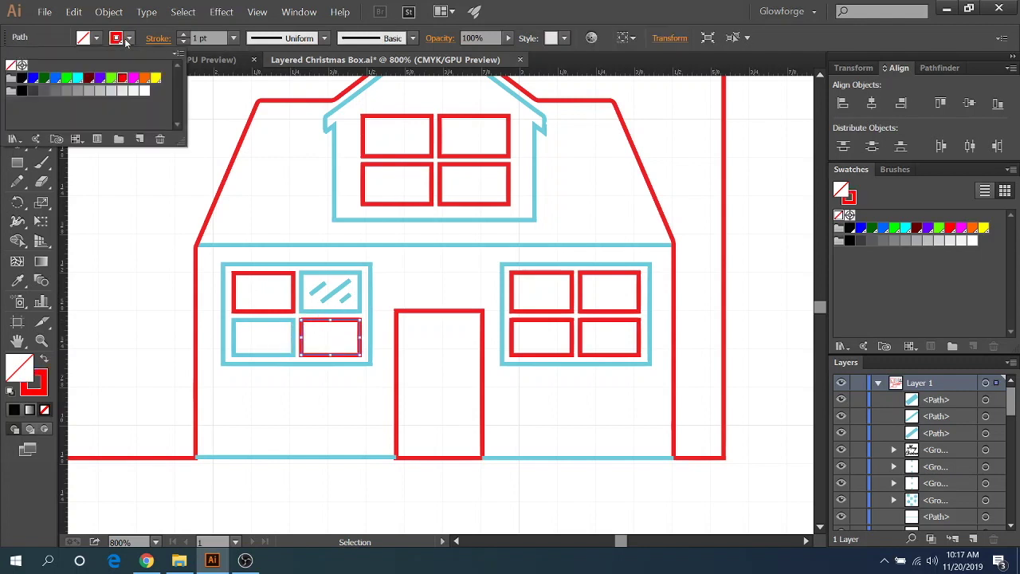
click(78, 77)
click(268, 294)
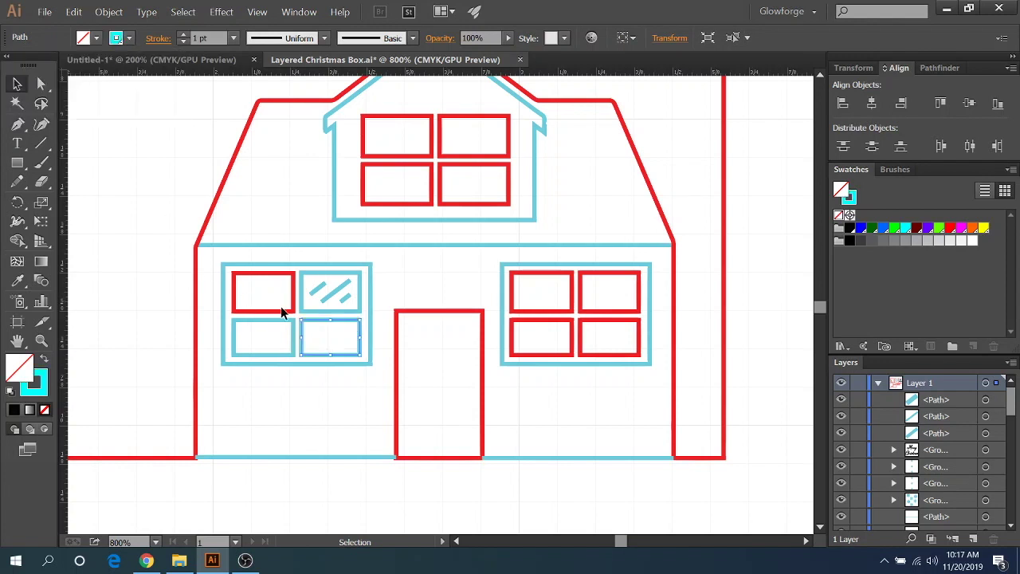
click(280, 307)
click(129, 38)
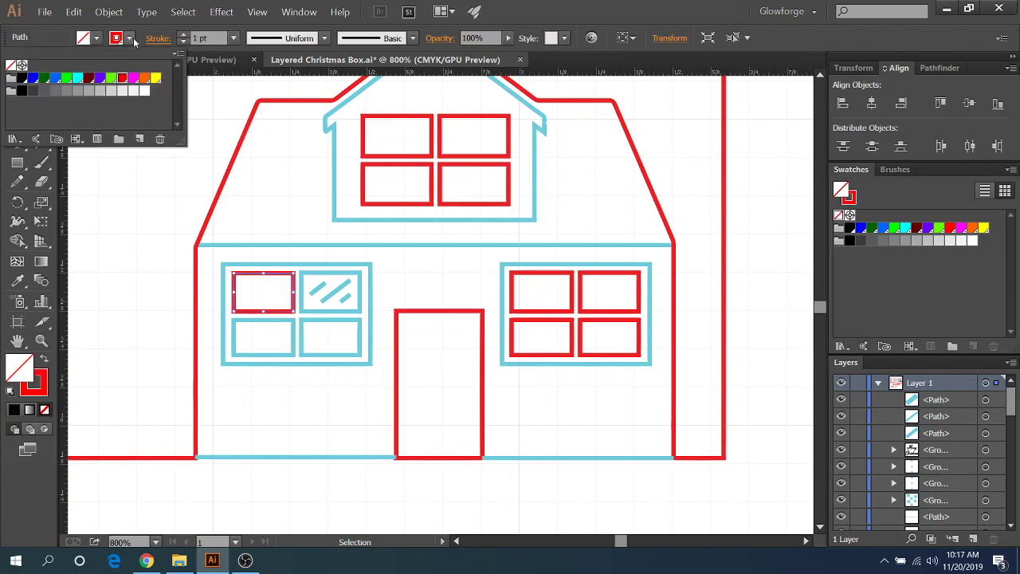
click(77, 77)
click(290, 191)
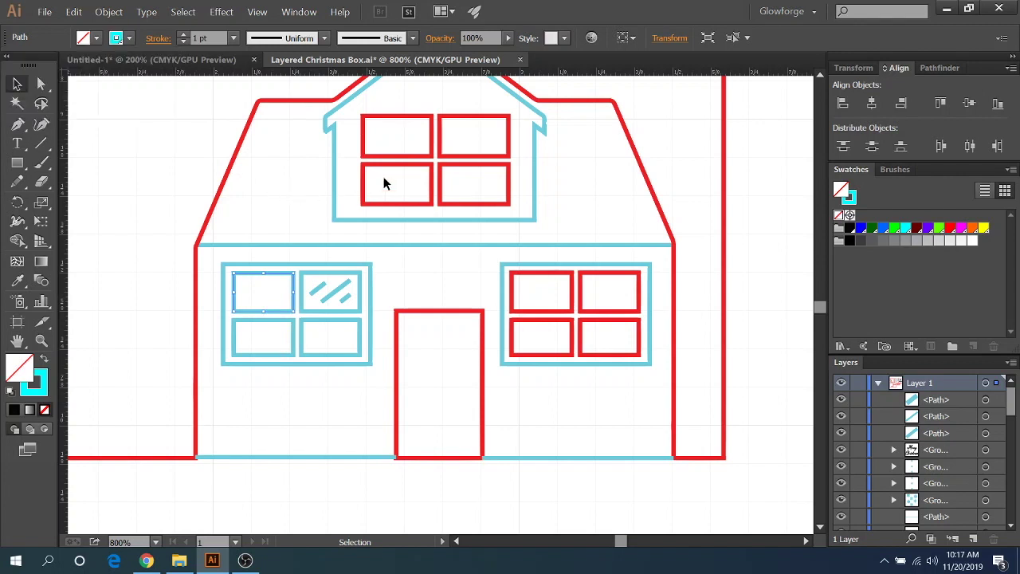
- Make the four dormer panes and the right window panes cyan, then delete the three glint lines
drag(402, 102, 471, 196)
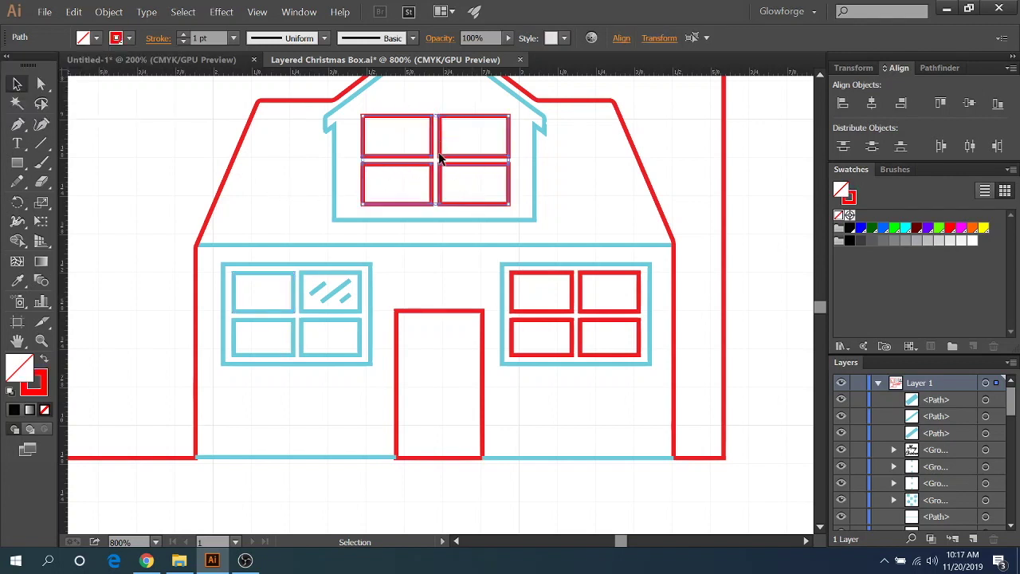
click(128, 38)
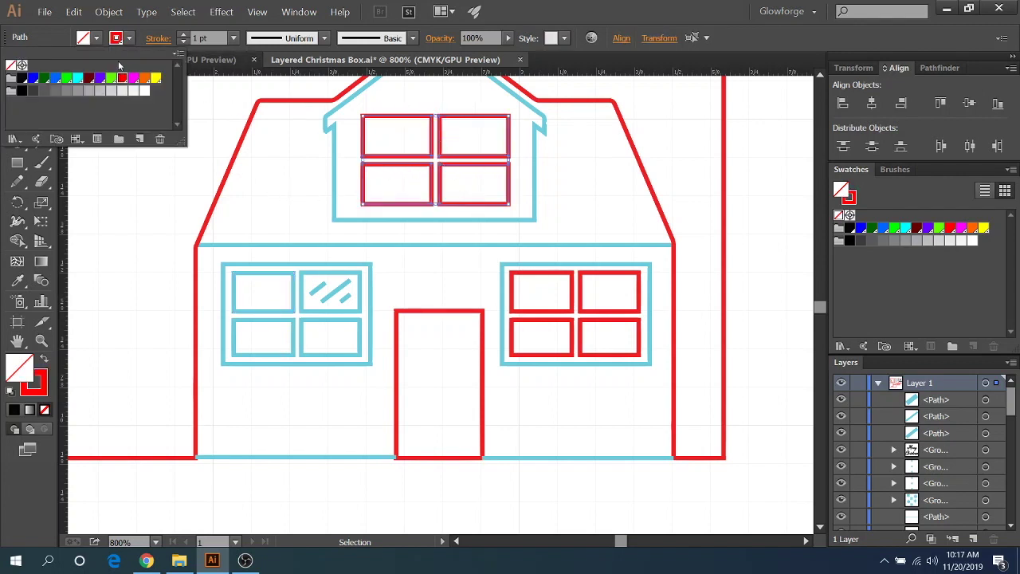
click(78, 78)
drag(546, 285, 605, 342)
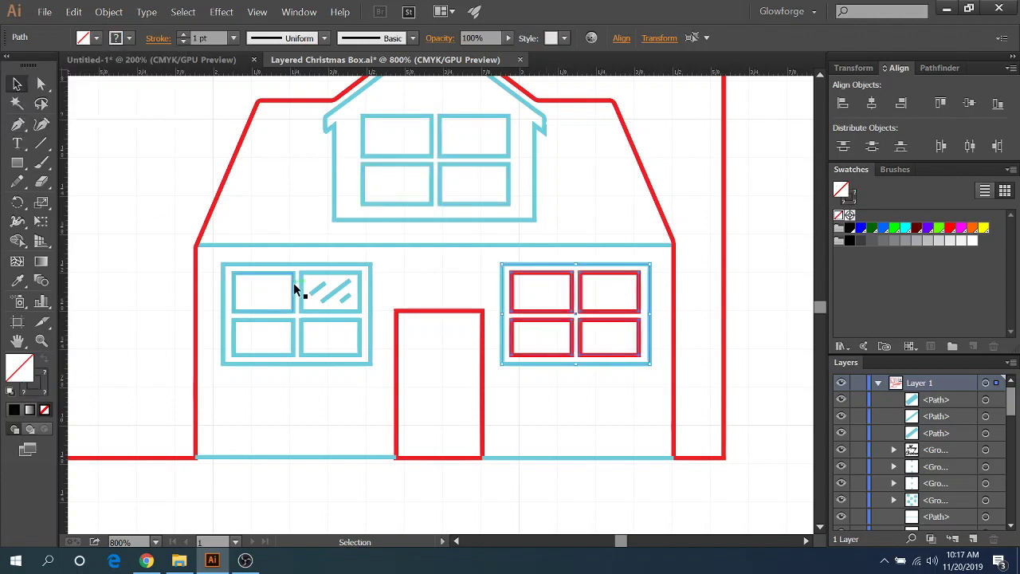
shift+click(527, 362)
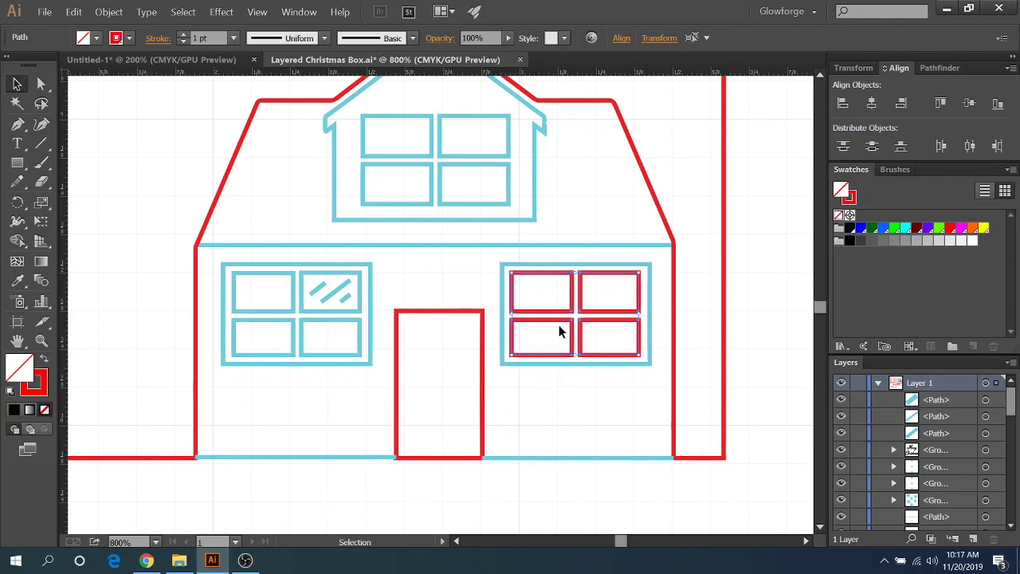
click(115, 38)
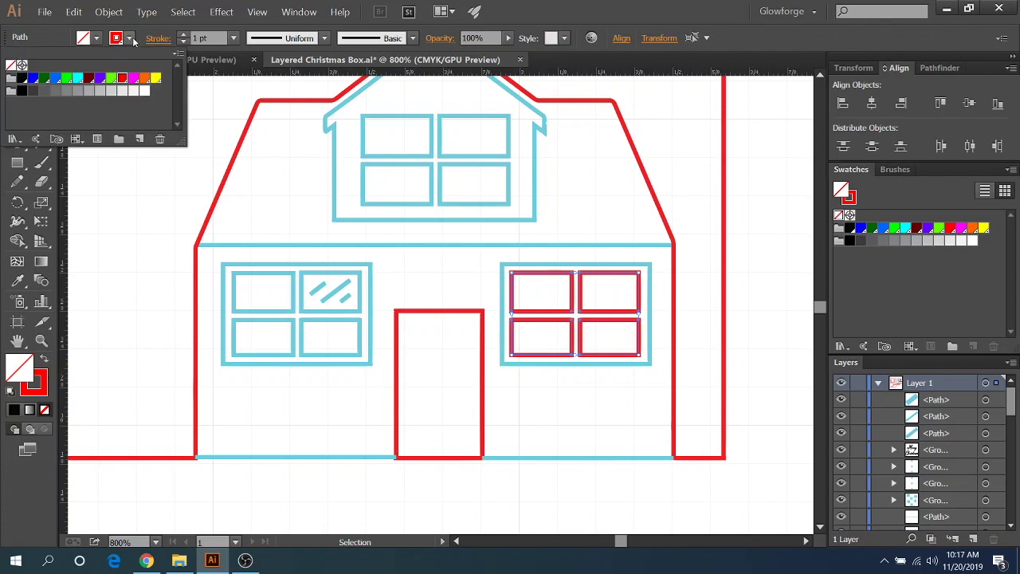
click(78, 79)
click(458, 283)
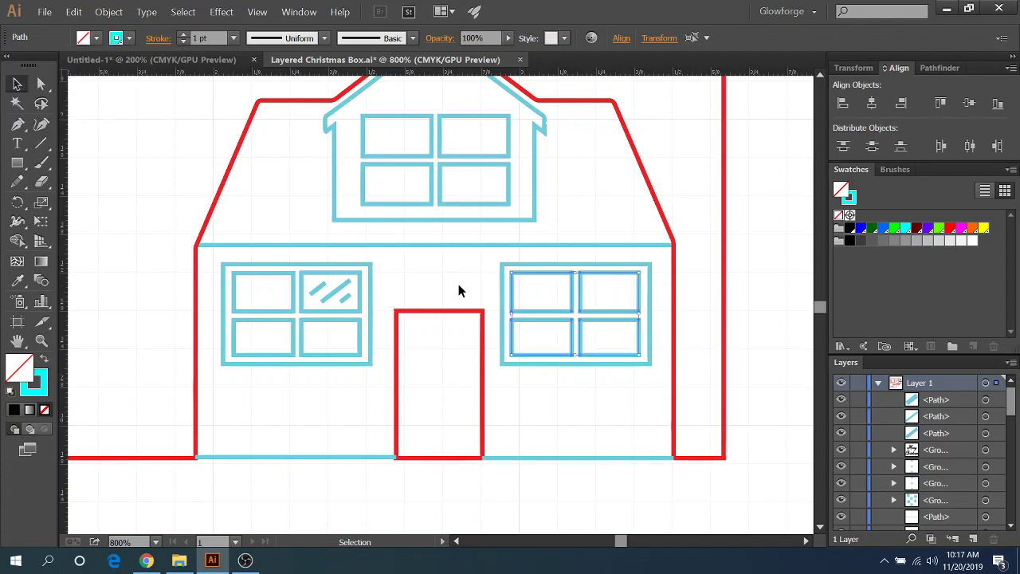
click(458, 284)
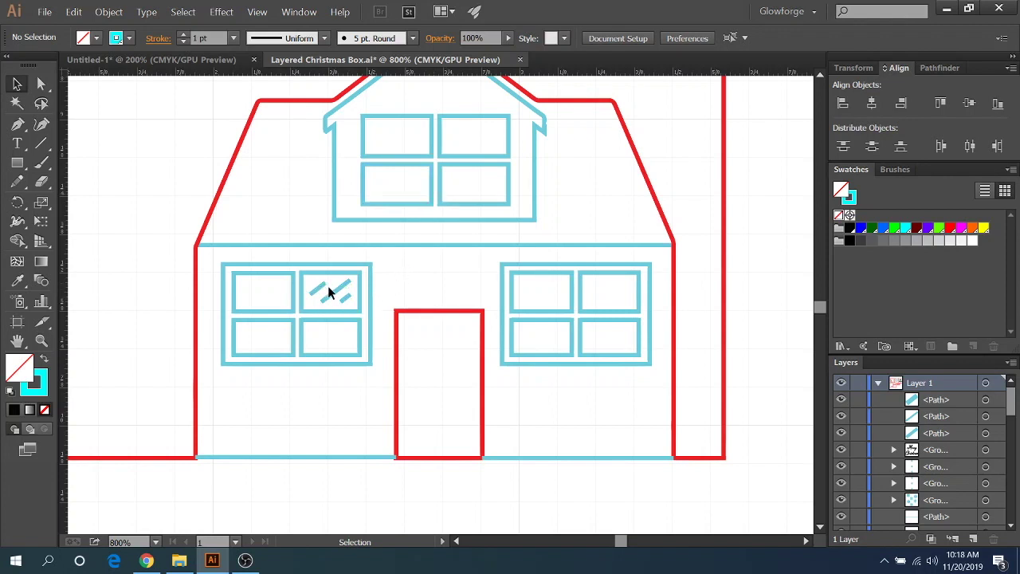
drag(311, 283, 346, 299)
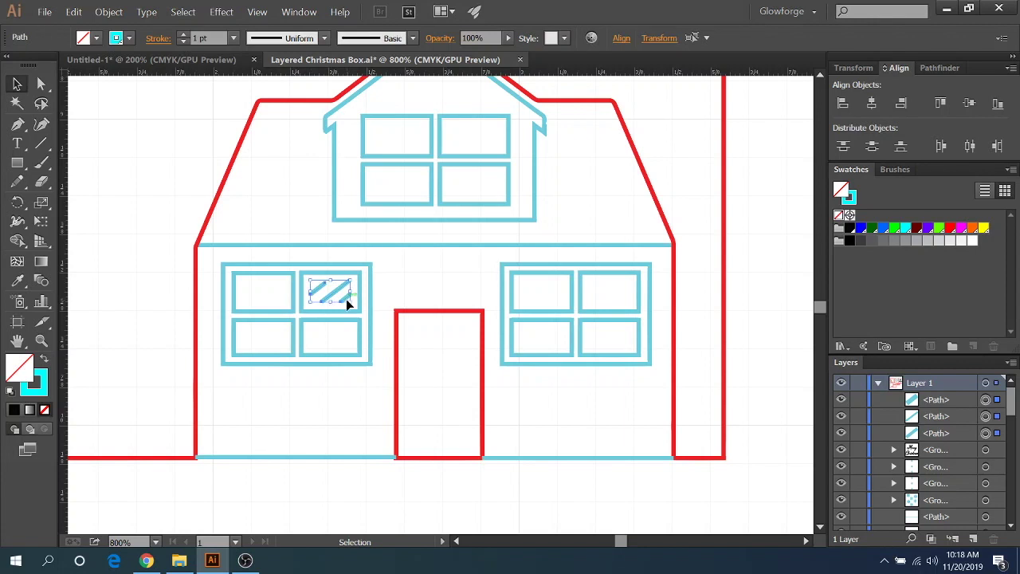
key(Delete)
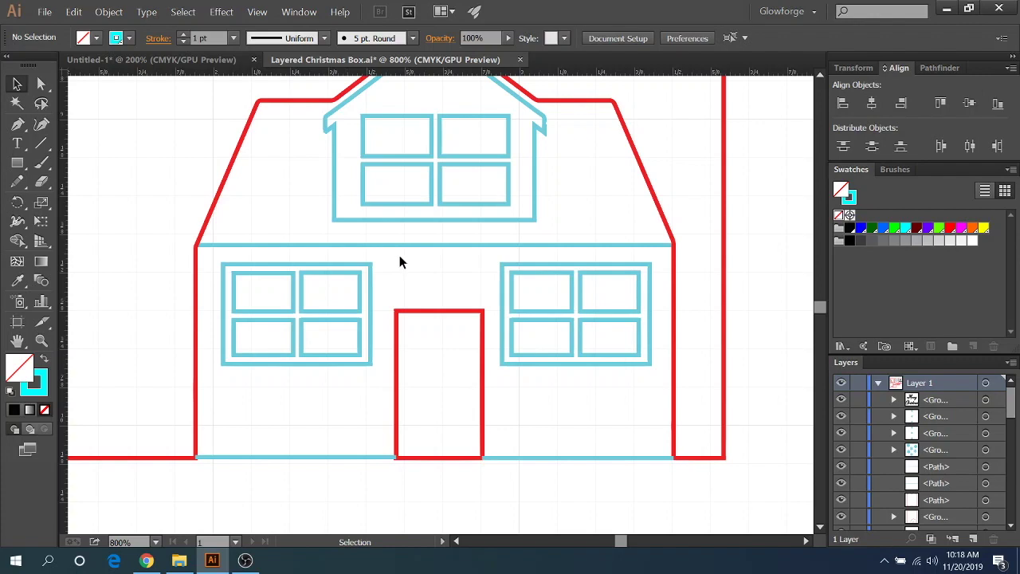
click(147, 560)
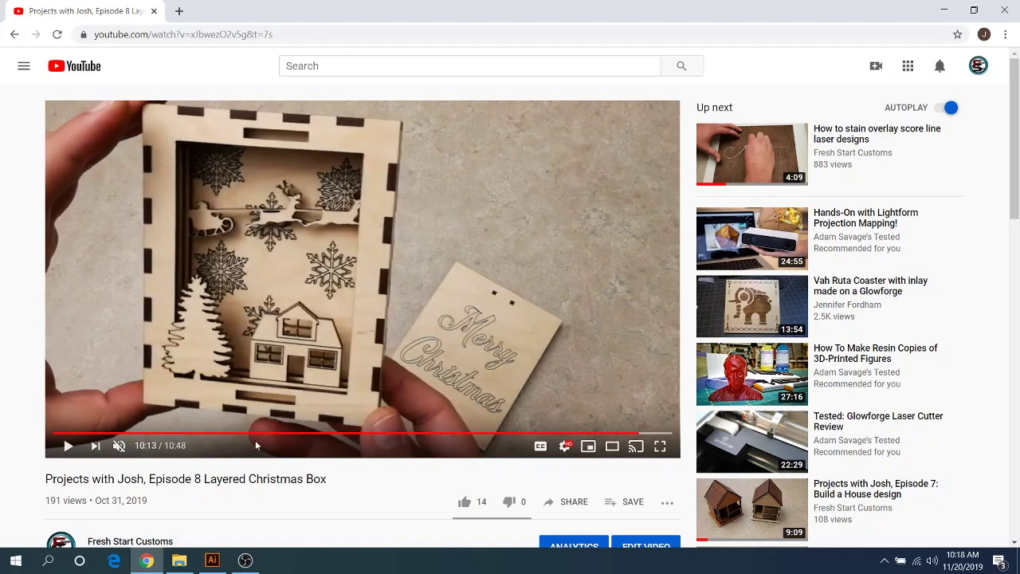
- Undo the deletion to restore the three glint lines in the left window
click(212, 560)
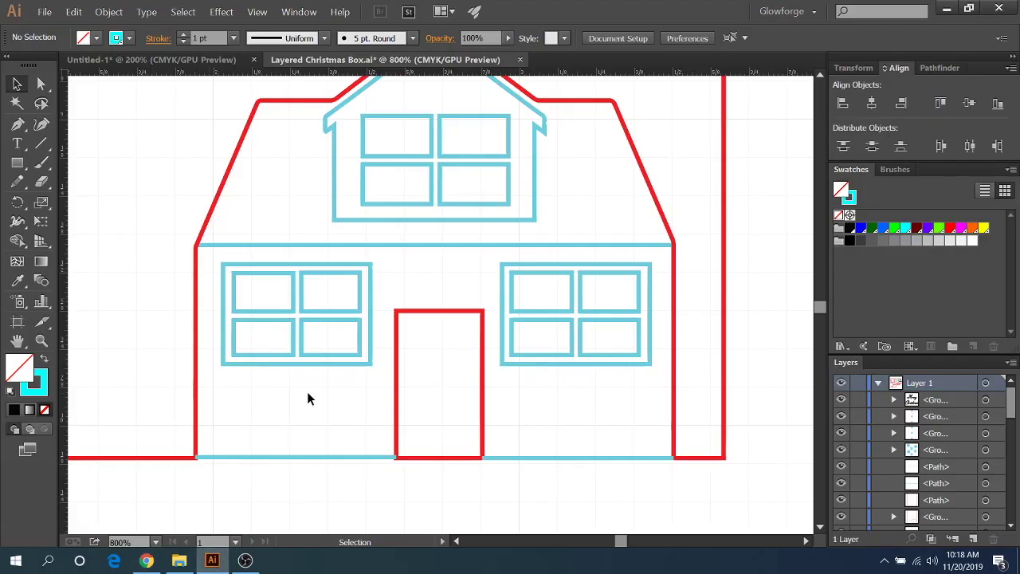
key(ctrl+f)
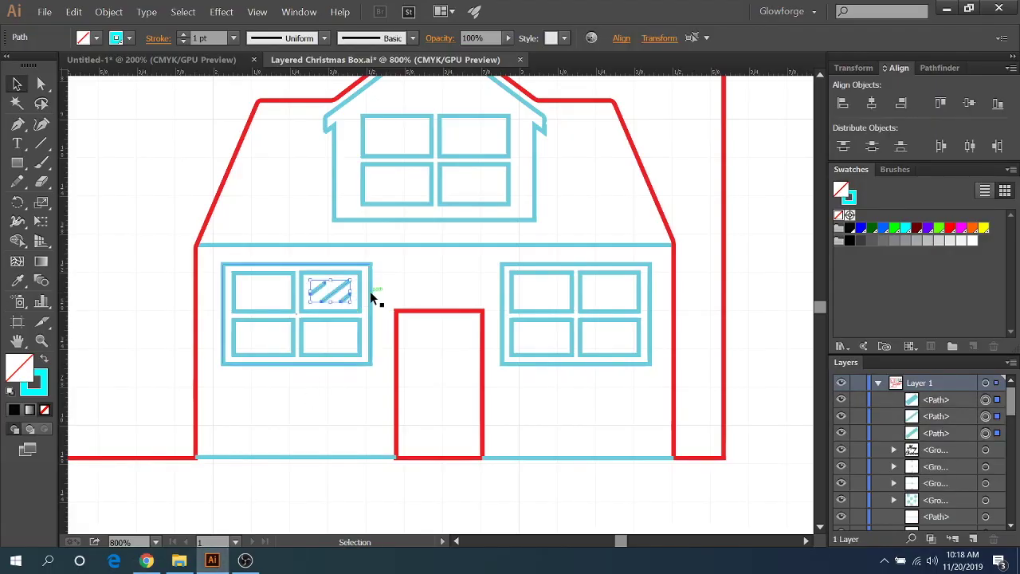
click(393, 289)
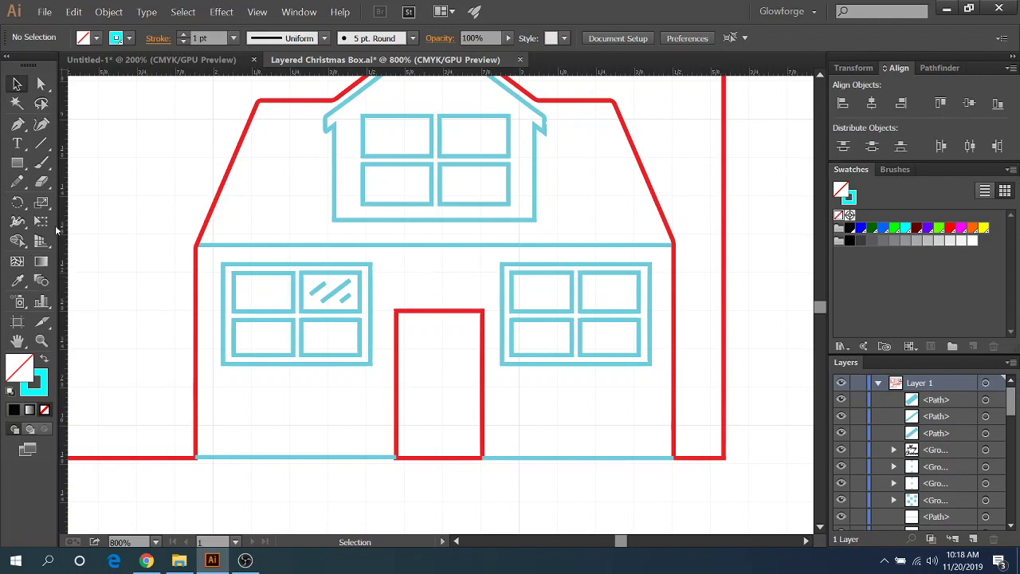
- Delete all three stacked demo rectangles from the Untitled-1 document
click(42, 340)
click(115, 299)
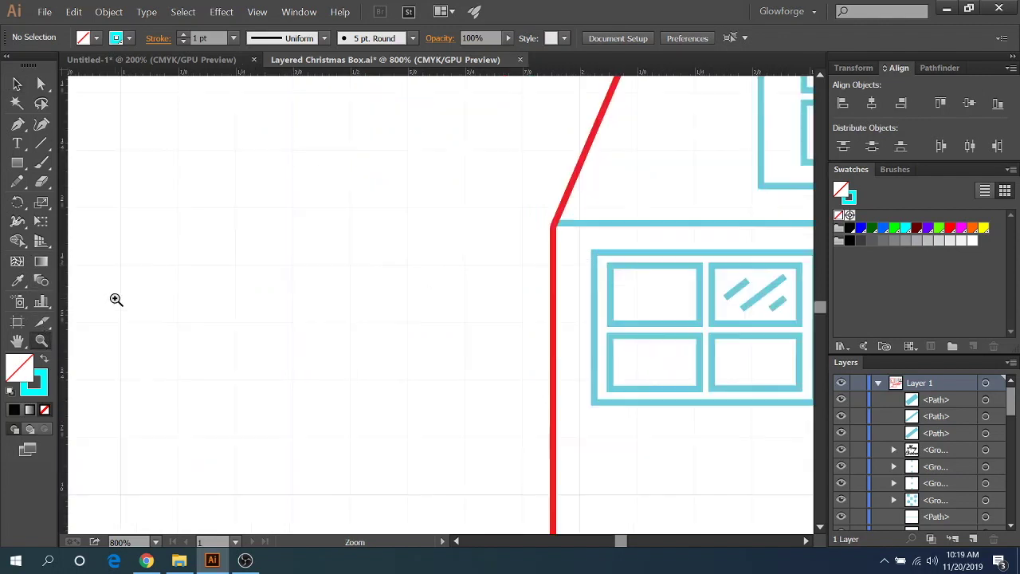
key(ctrl+0)
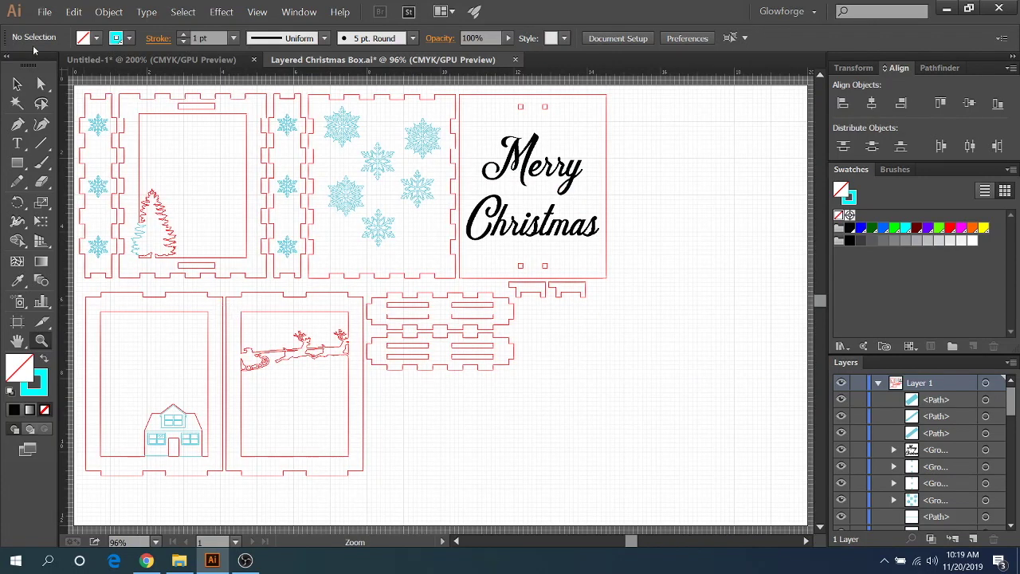
click(18, 84)
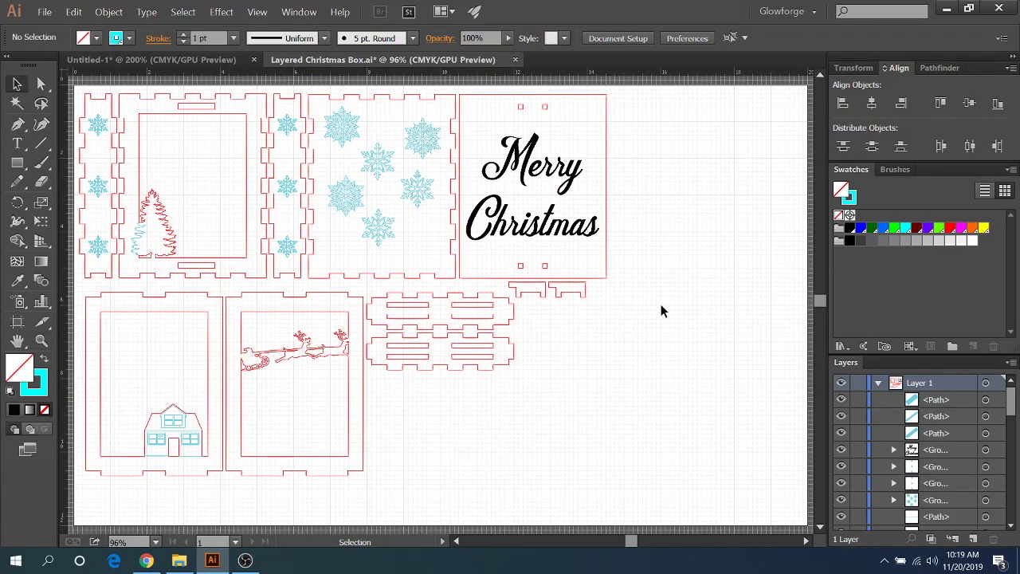
click(211, 61)
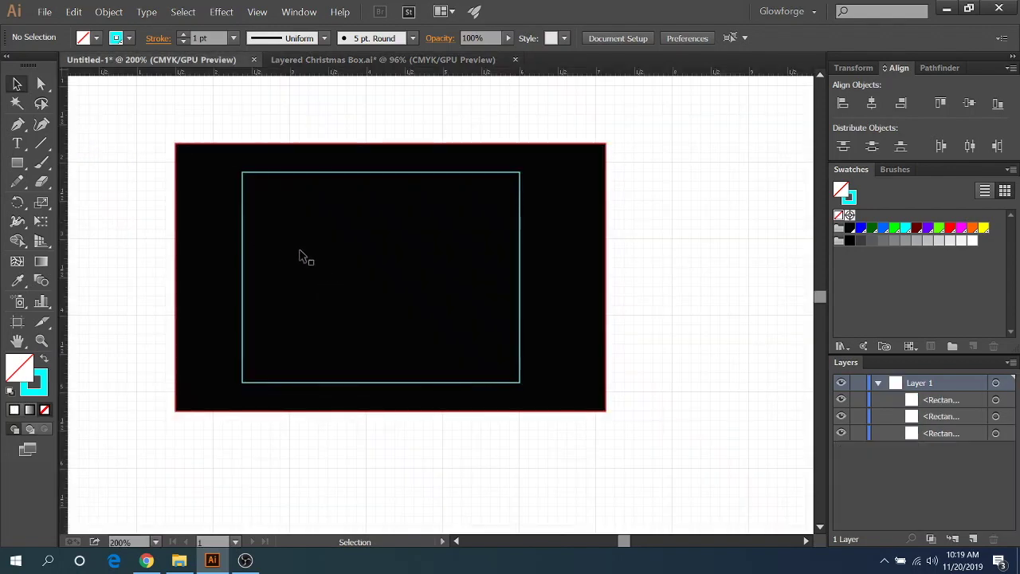
drag(678, 135, 370, 345)
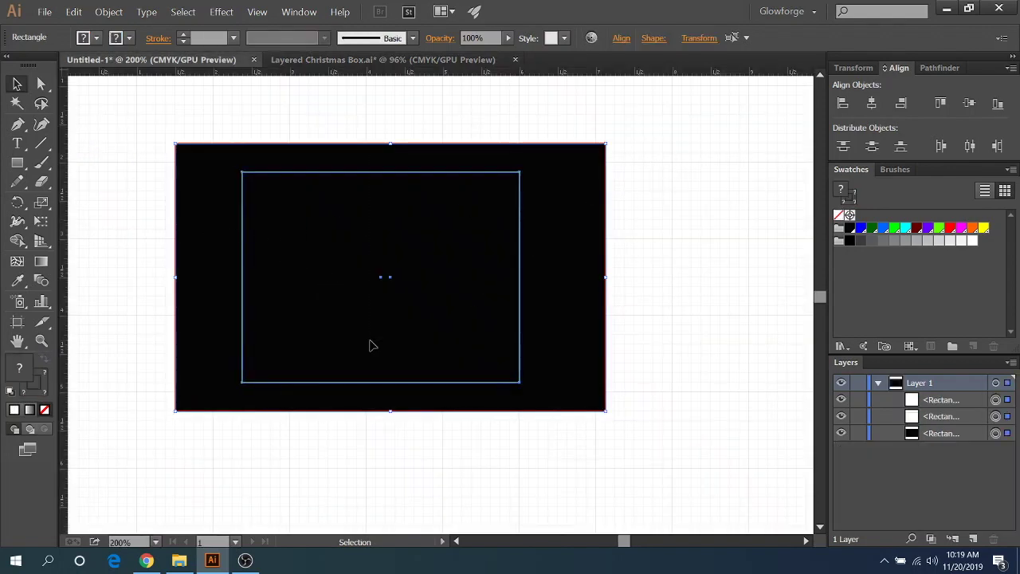
key(Delete)
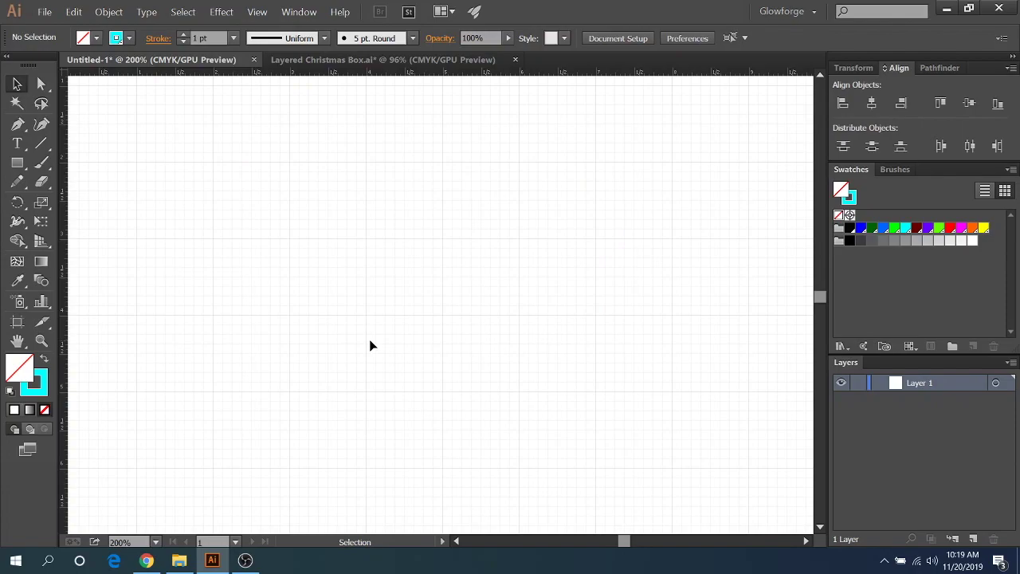